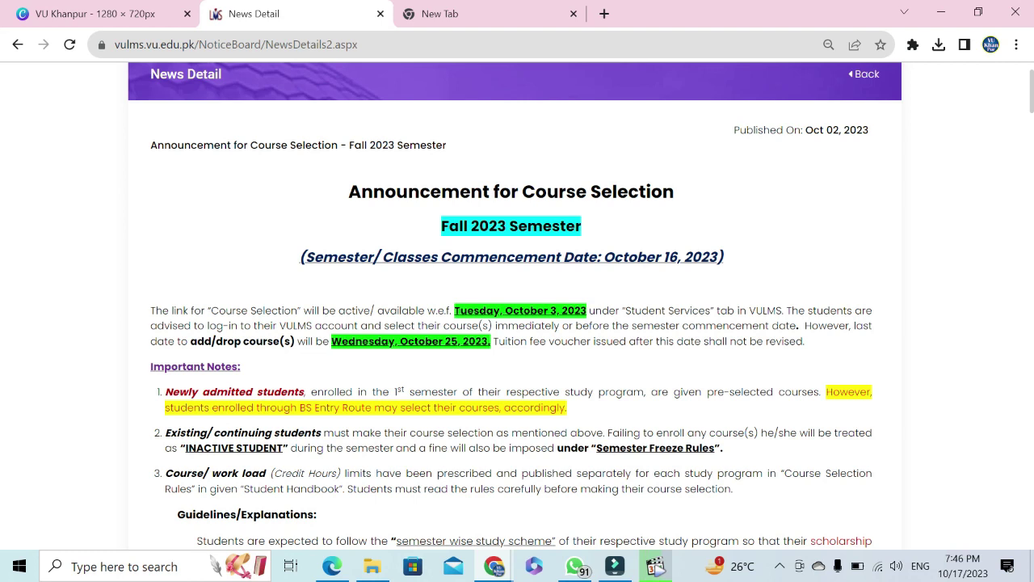
# Step: Review the course selection opening date and the add/drop deadline in the Fall 2023 announcement
pyautogui.moveTo(588, 310); pyautogui.dragTo(449, 312)
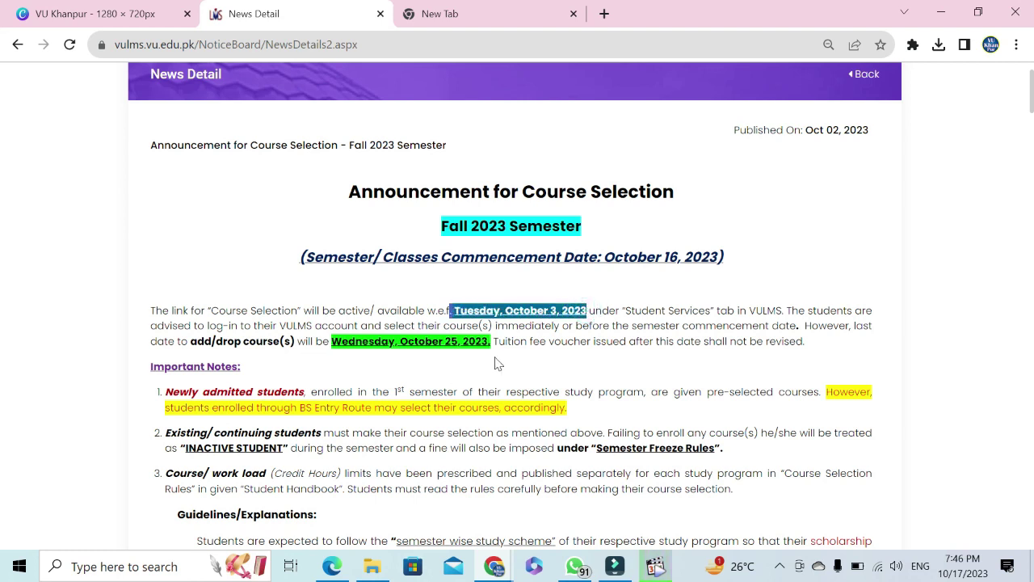
pyautogui.moveTo(490, 341); pyautogui.dragTo(331, 341)
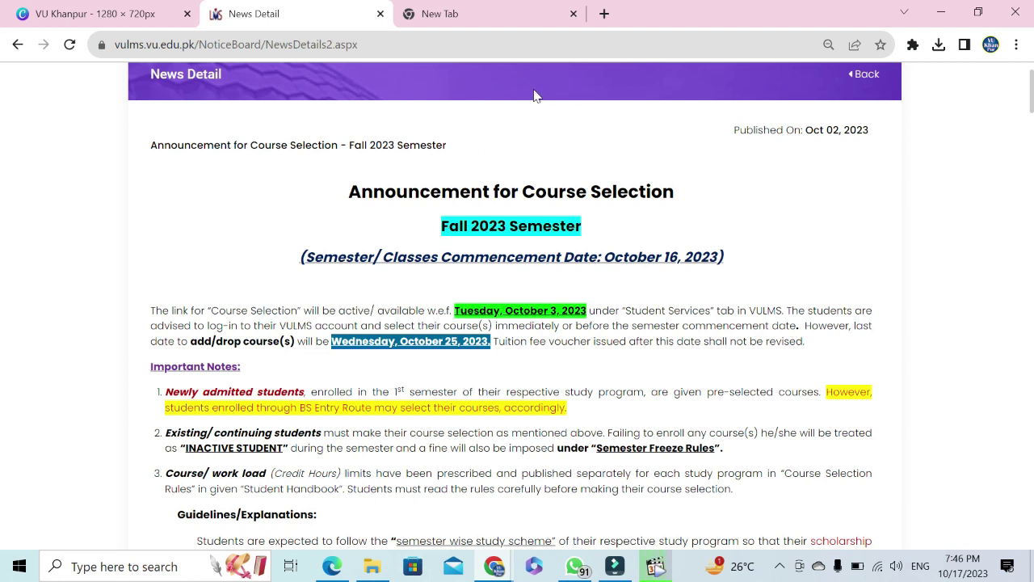
# Step: Open the VULMS sign-in page in a new browser tab by looking up "vulms"
pyautogui.click(605, 14)
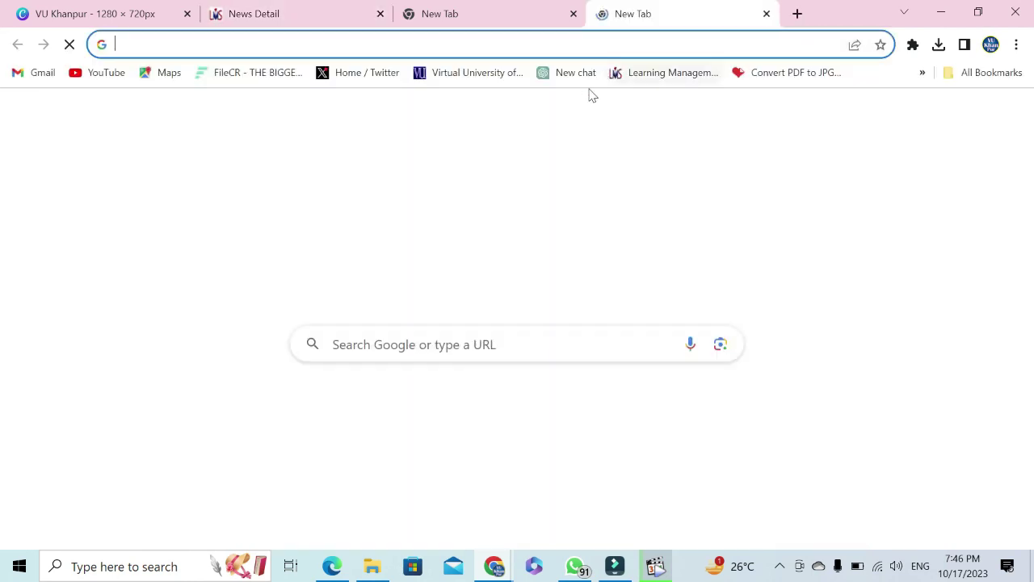
pyautogui.click(564, 48)
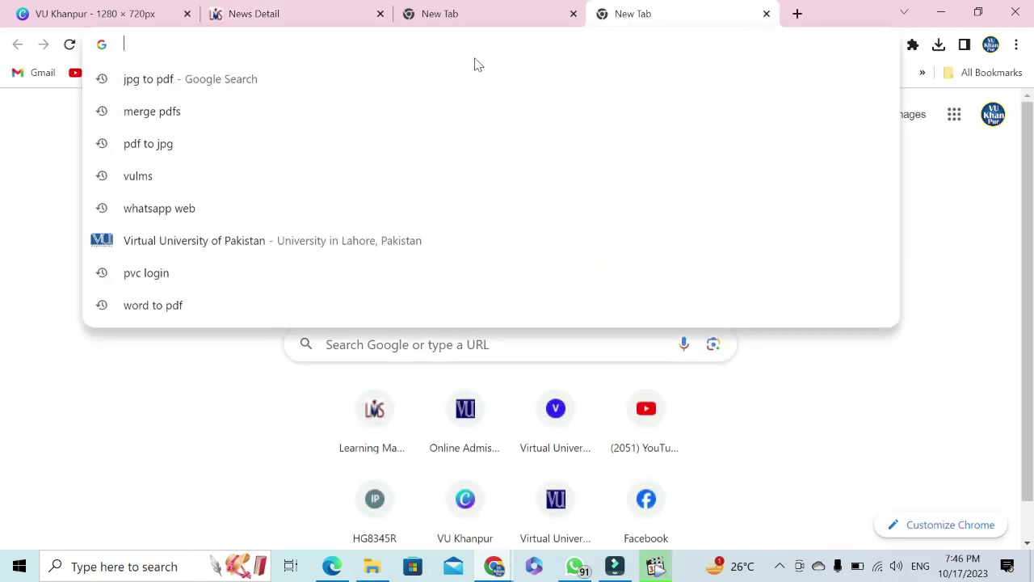
pyautogui.write('vulms')
pyautogui.press('Return')
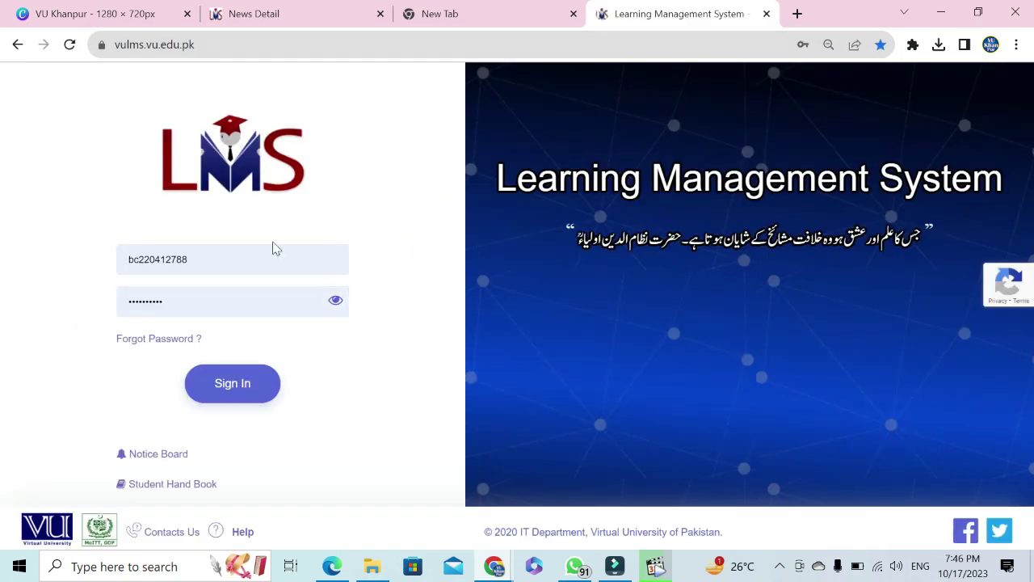
# Step: Clear the prefilled student ID and password from the LMS sign-in form
pyautogui.doubleClick(235, 256)
pyautogui.press('BackSpace')
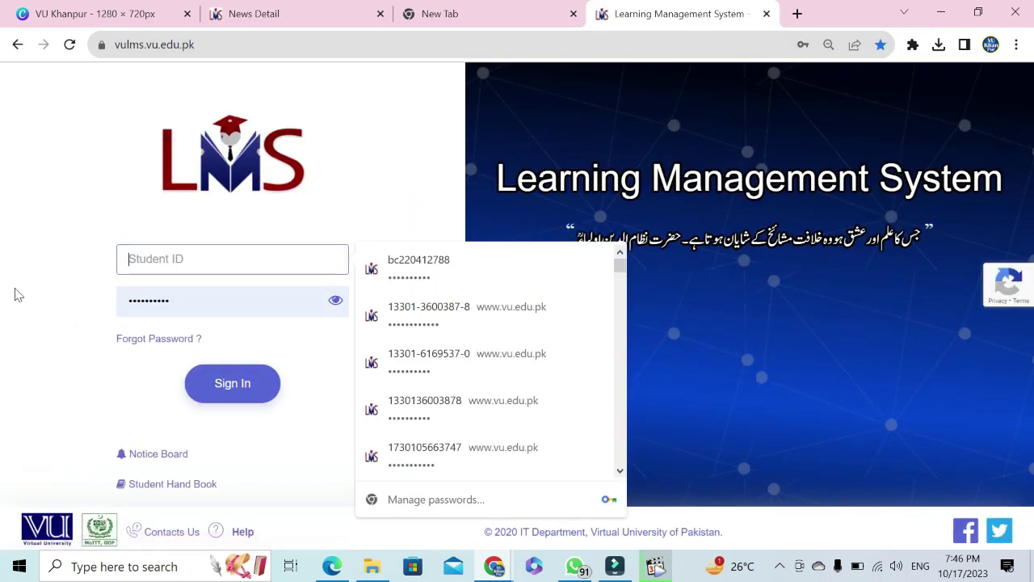
pyautogui.doubleClick(185, 301)
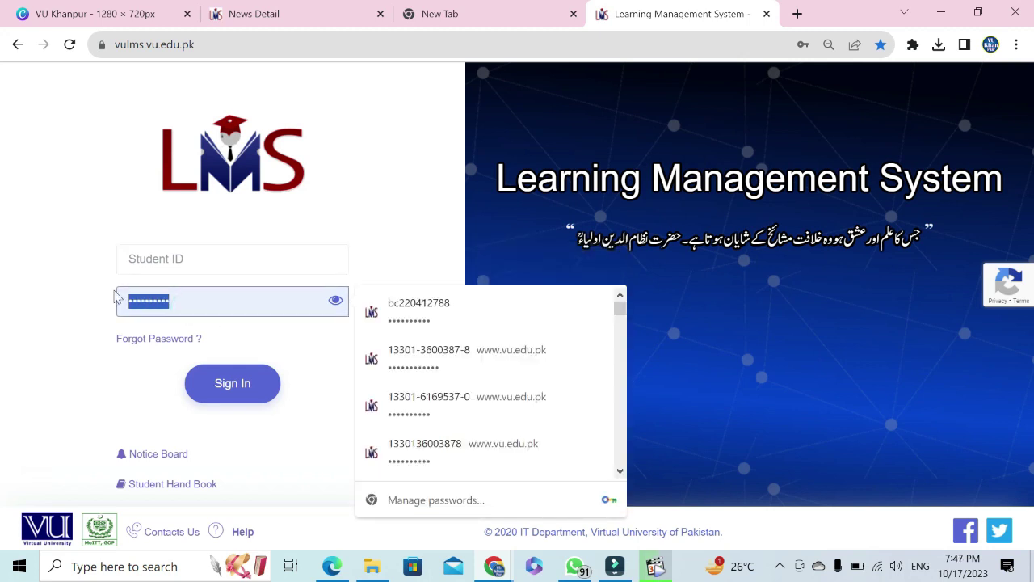
pyautogui.press('BackSpace')
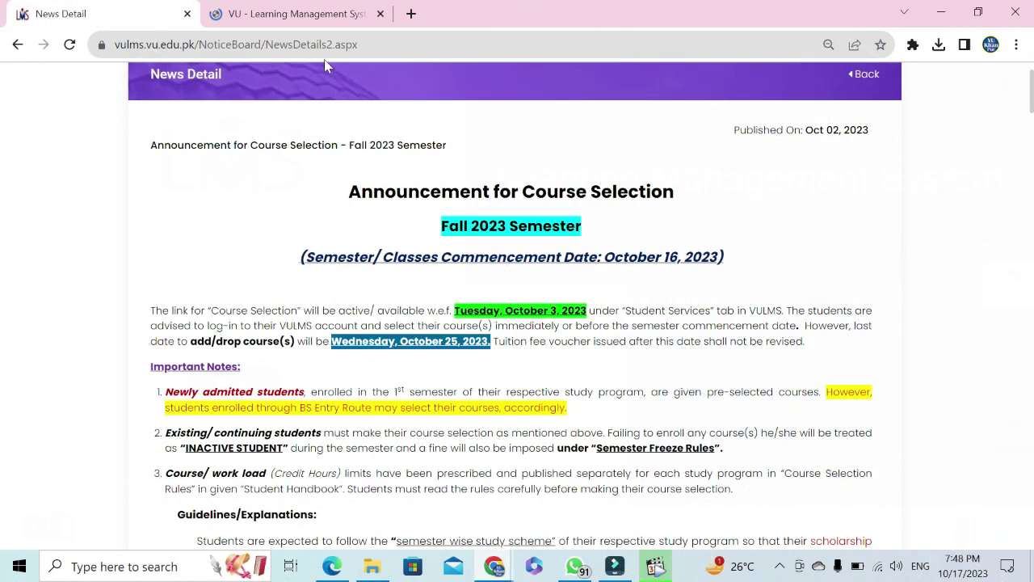
# Step: Open the Grade Book in the signed-in LMS and examine the total credits required and the credits exempted
pyautogui.click(301, 14)
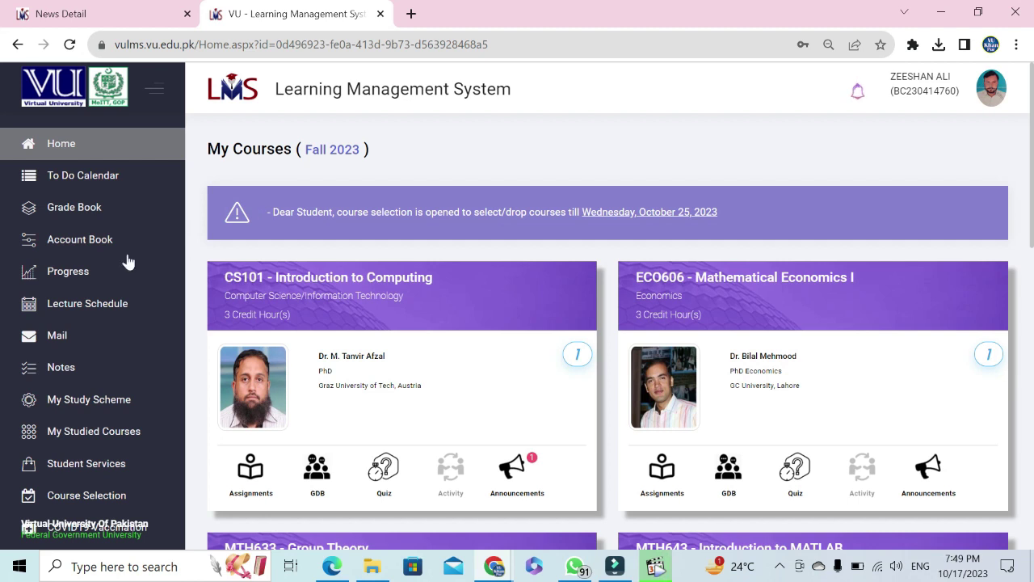
pyautogui.click(97, 217)
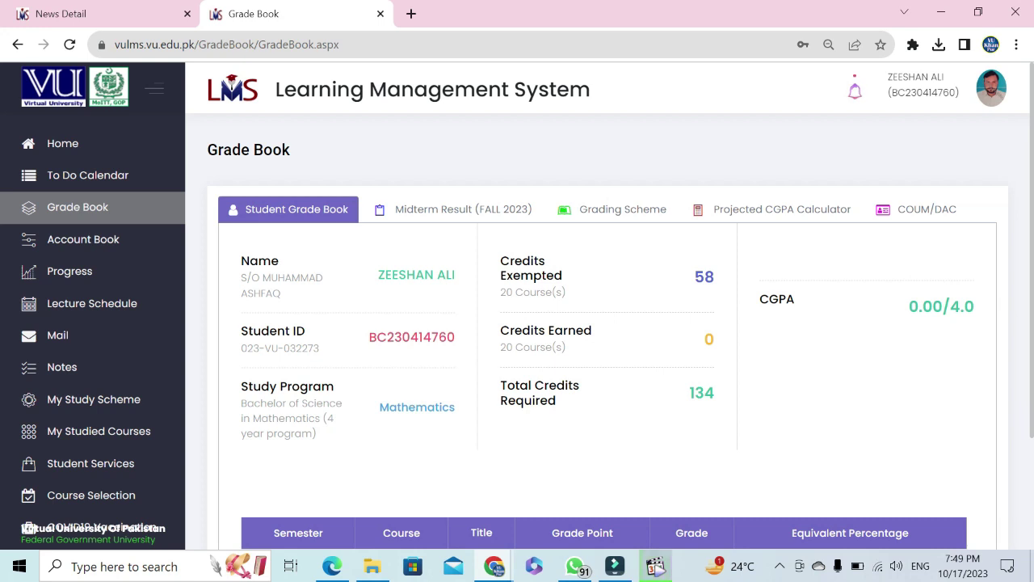
pyautogui.doubleClick(701, 393)
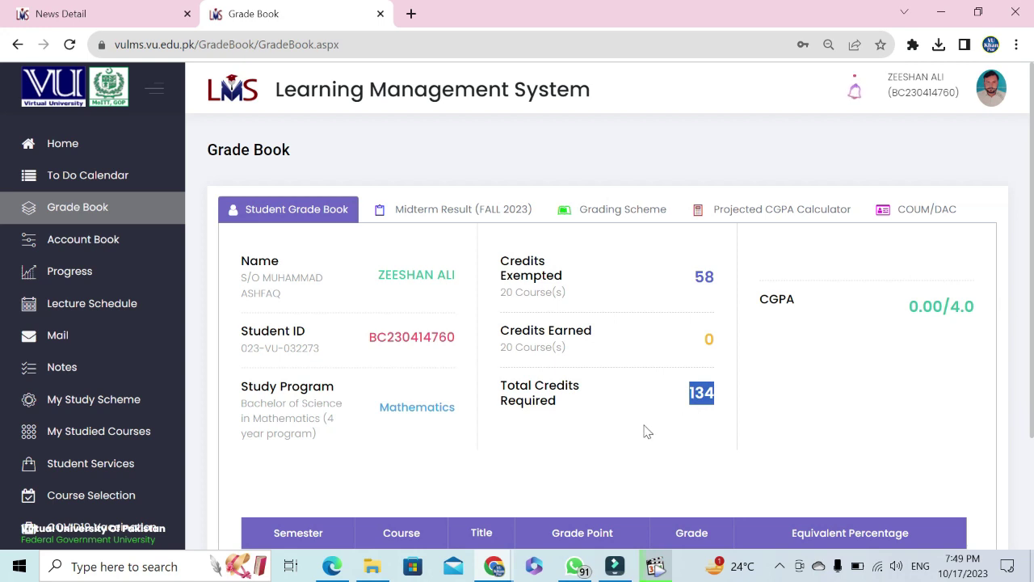
pyautogui.moveTo(566, 409); pyautogui.dragTo(498, 387)
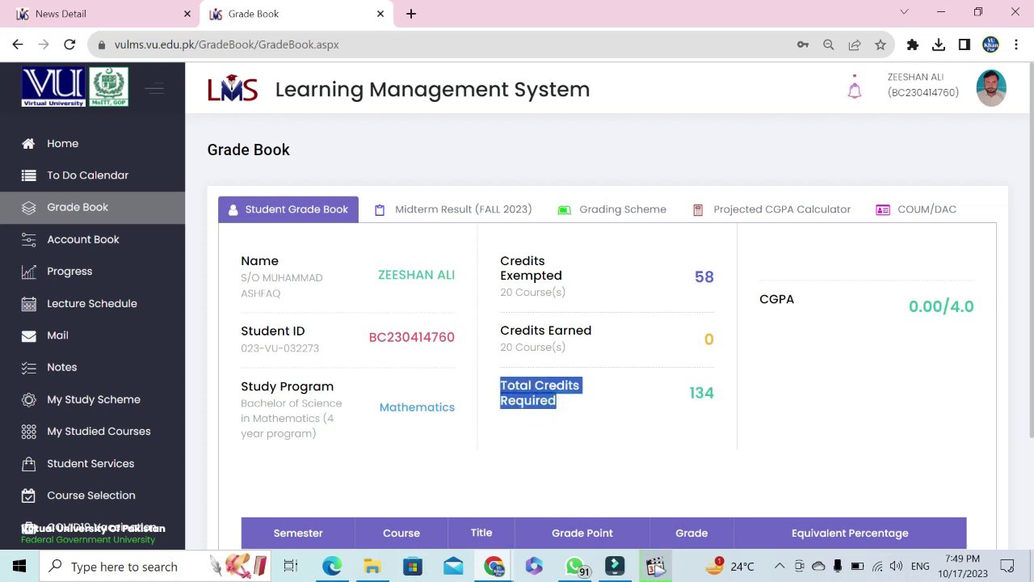
pyautogui.moveTo(691, 271); pyautogui.dragTo(716, 282)
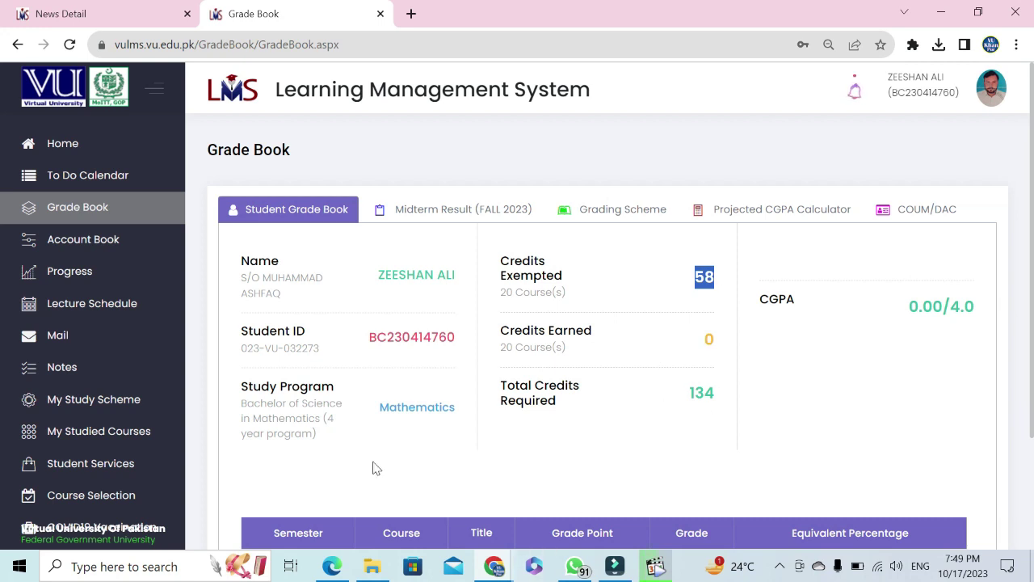
# Step: Find the Windows Calculator by searching for "cal" and open it in Standard mode
pyautogui.click(142, 565)
pyautogui.write('cal')
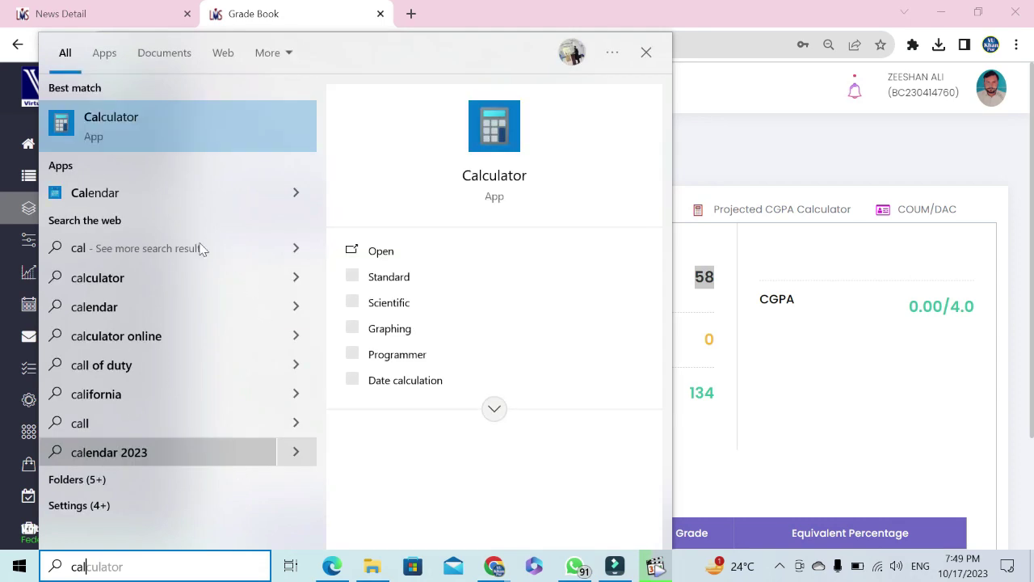
pyautogui.click(535, 276)
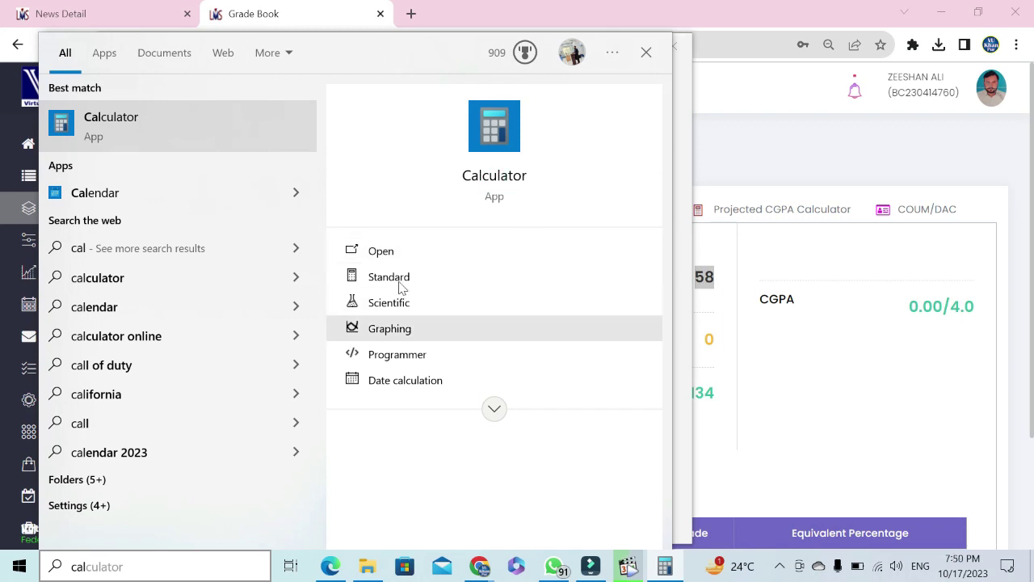
pyautogui.click(678, 102)
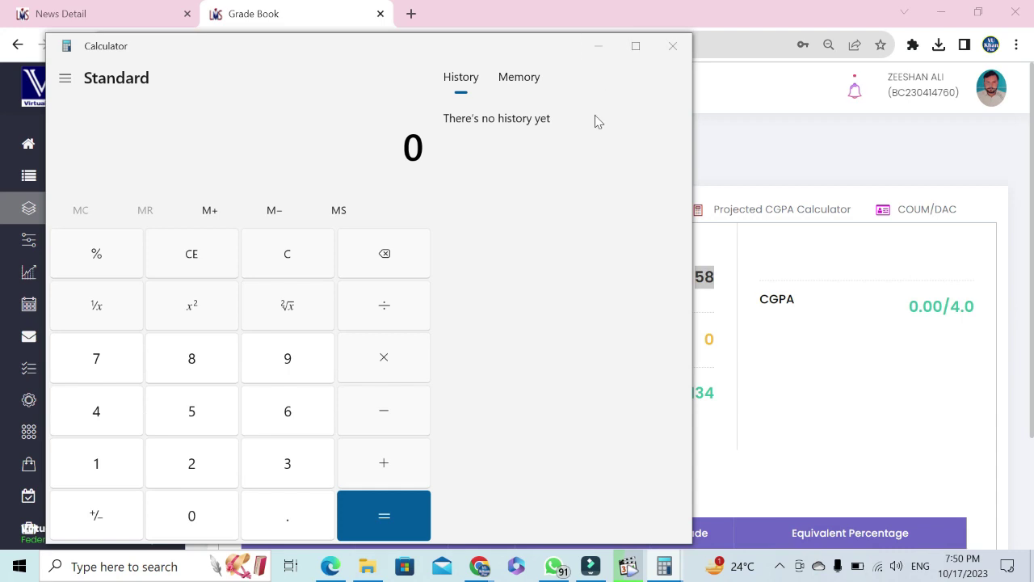
# Step: Reduce the front Calculator window's height, close the duplicate window behind it, and move the remaining one clear of the total credits figure
pyautogui.click(675, 48)
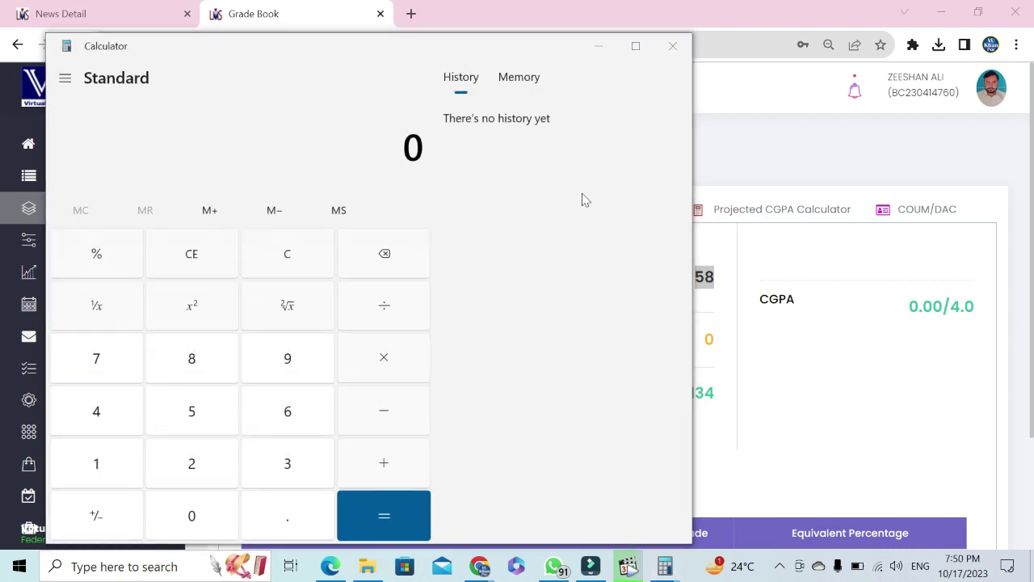
pyautogui.click(664, 49)
pyautogui.click(274, 72)
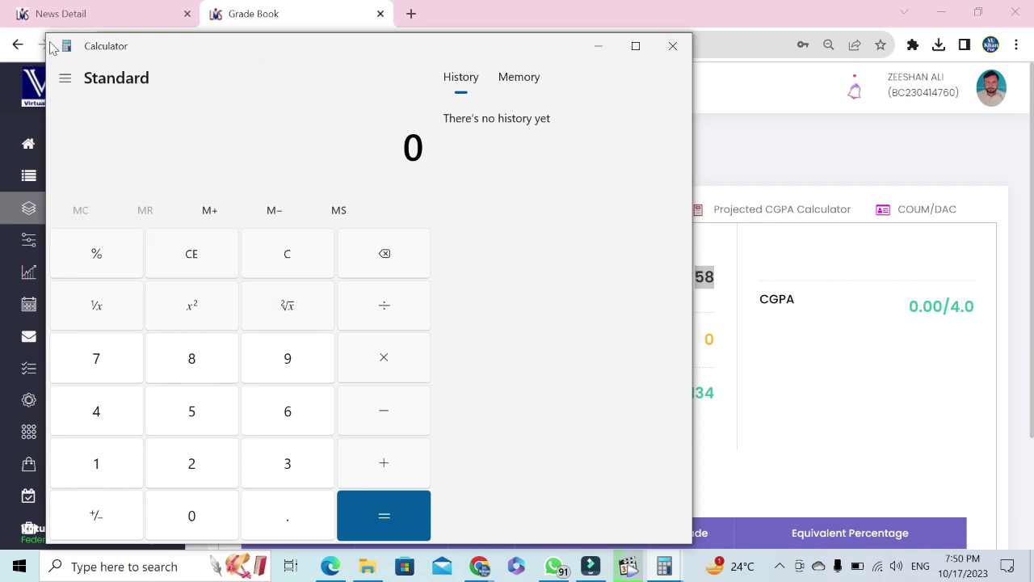
pyautogui.moveTo(48, 37); pyautogui.dragTo(138, 287)
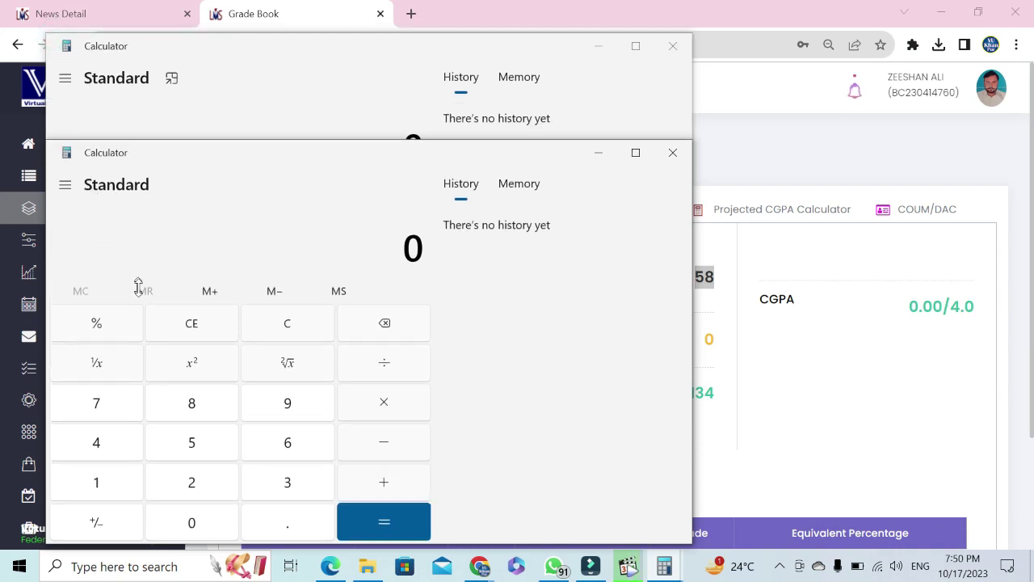
pyautogui.click(666, 47)
pyautogui.click(358, 197)
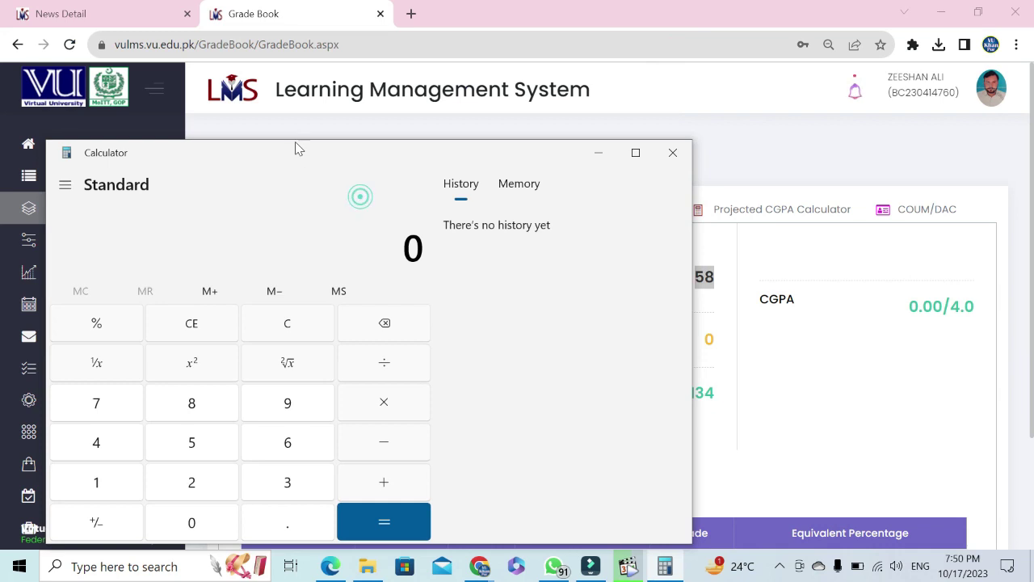
pyautogui.moveTo(397, 162); pyautogui.dragTo(364, 143)
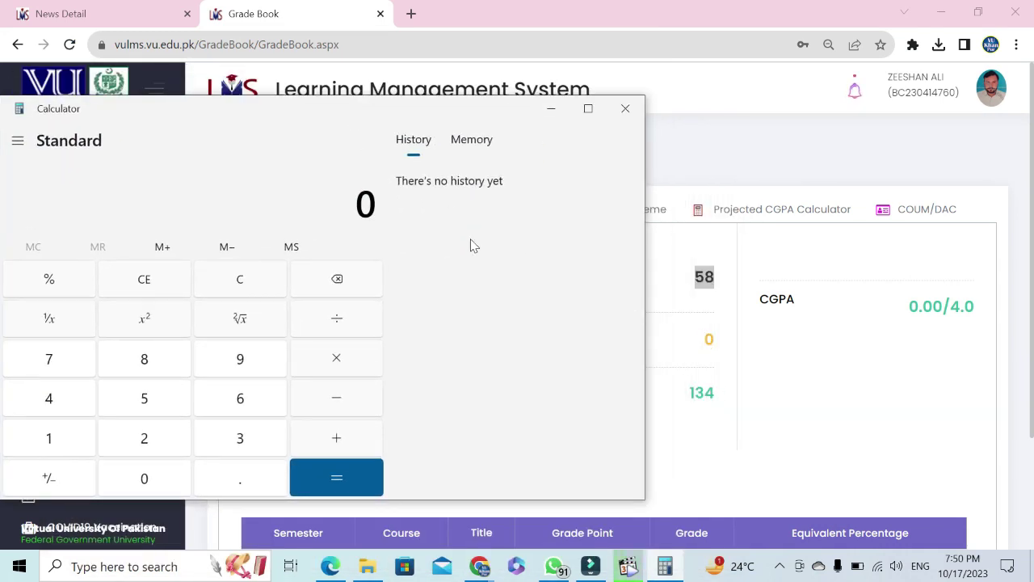
# Step: Calculate the remaining credit hours by subtracting 58 exempted credits from the 134 required
pyautogui.click(277, 198)
pyautogui.write('124')
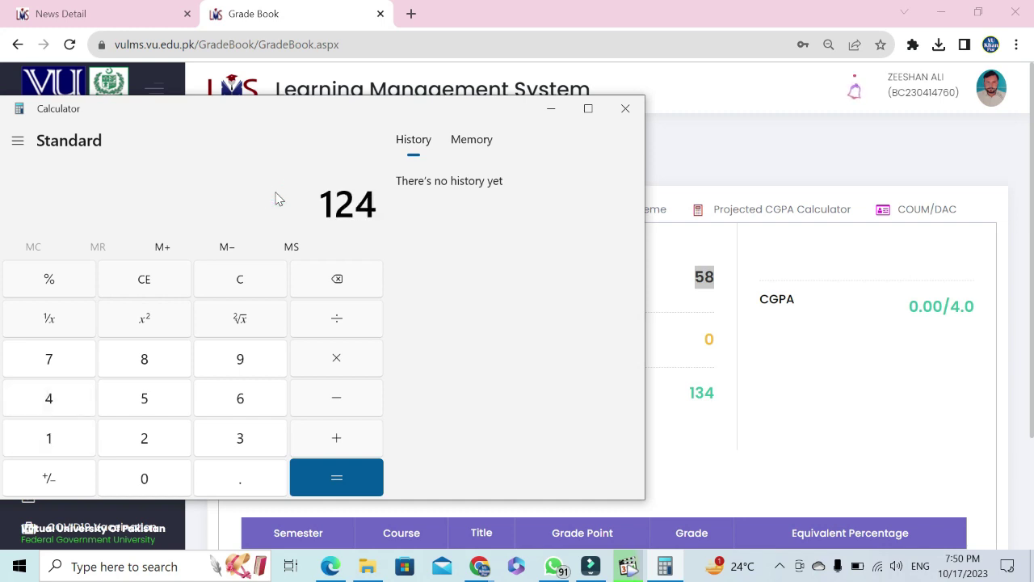
pyautogui.press('BackSpace')
pyautogui.press('BackSpace')
pyautogui.write('3')
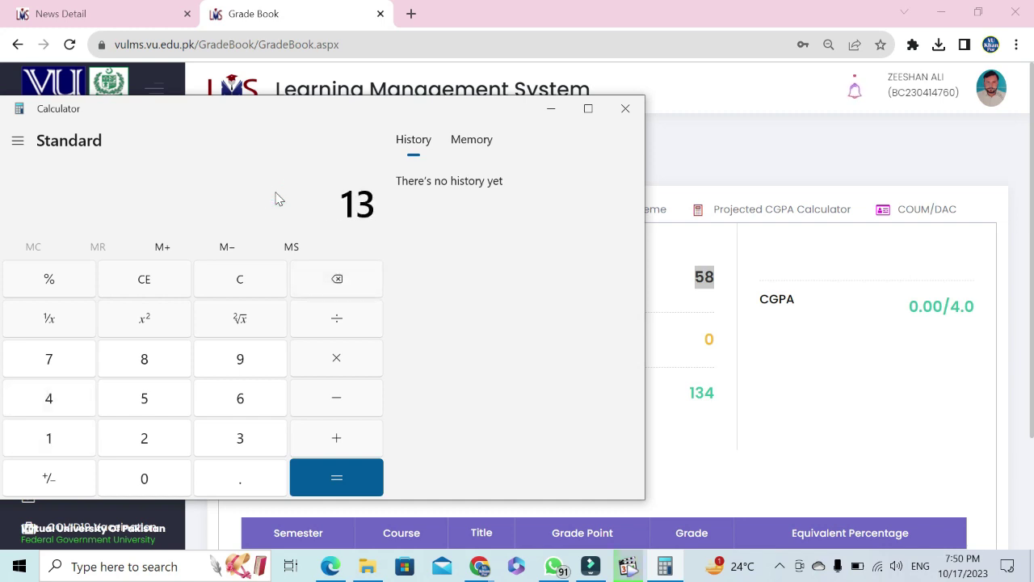
pyautogui.write('4 - 58')
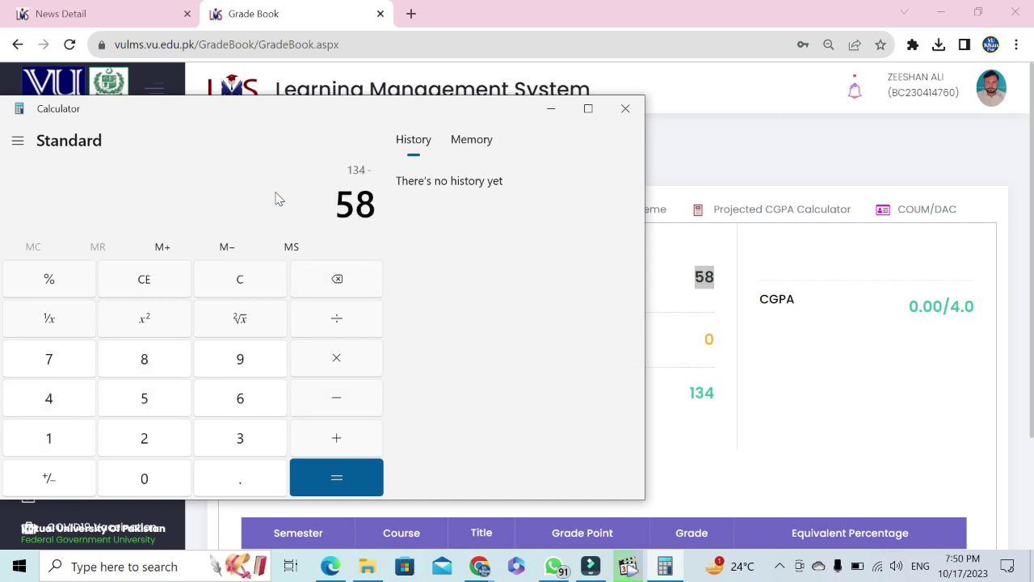
pyautogui.press('Return')
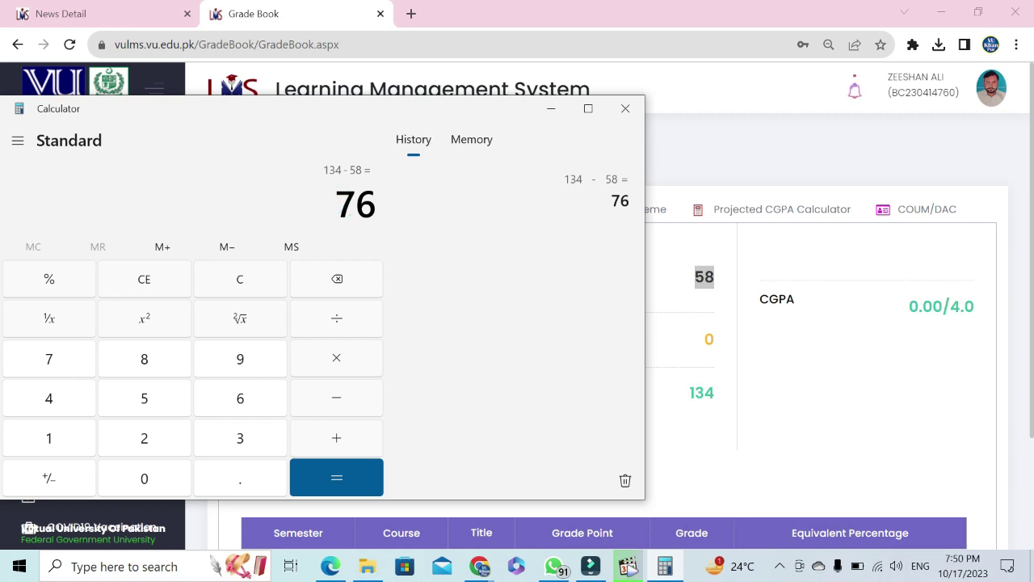
# Step: Divide the remaining credit hours by 3 to get the number of courses left
pyautogui.doubleClick(350, 215)
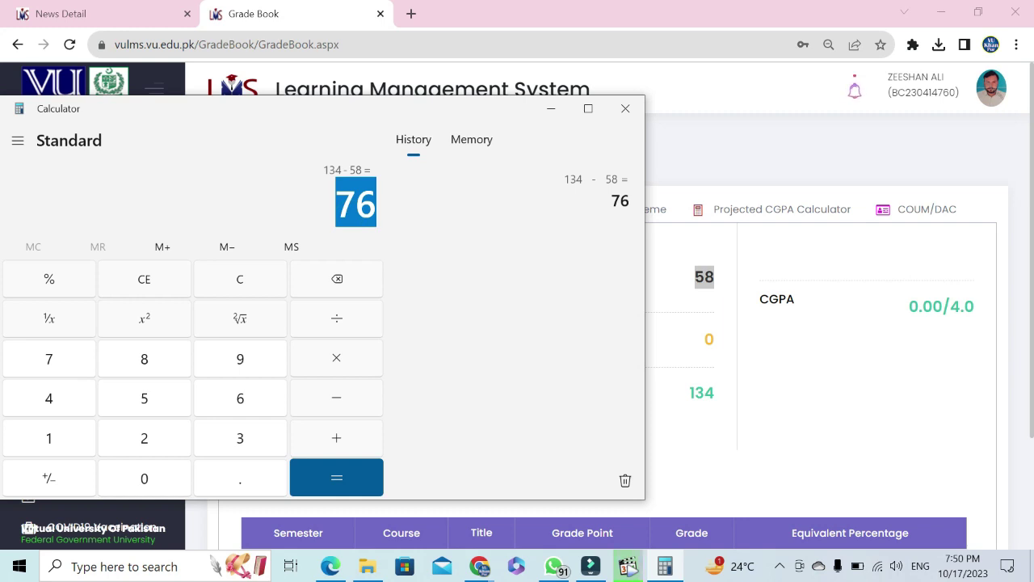
pyautogui.click(276, 192)
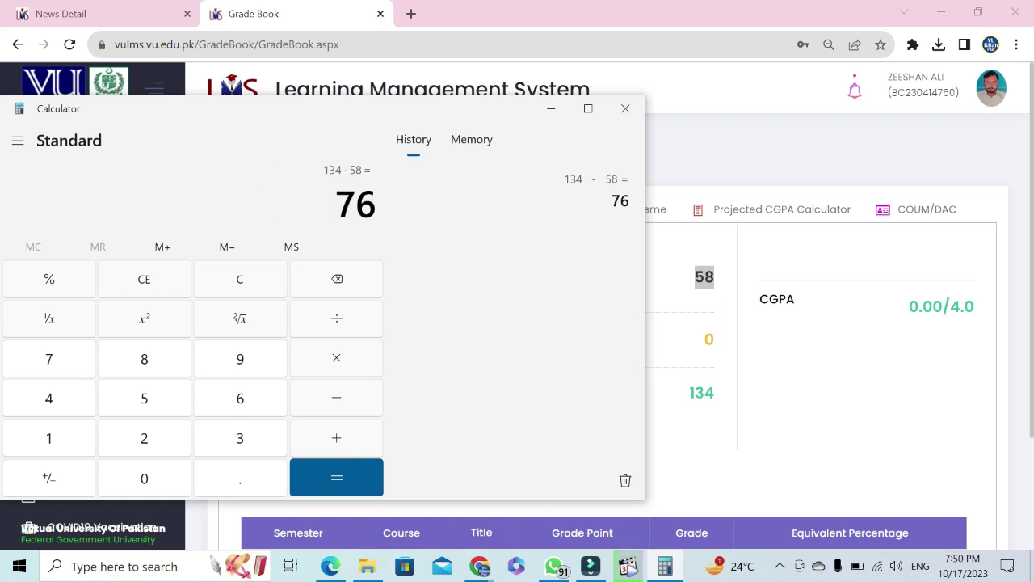
pyautogui.click(360, 207)
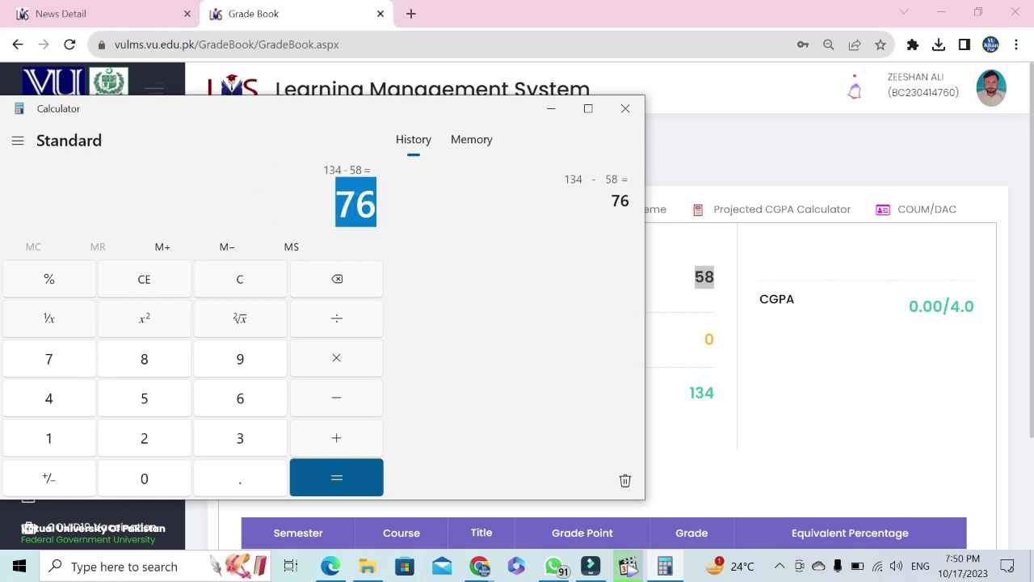
pyautogui.press('/')
pyautogui.press('3')
pyautogui.press('Return')
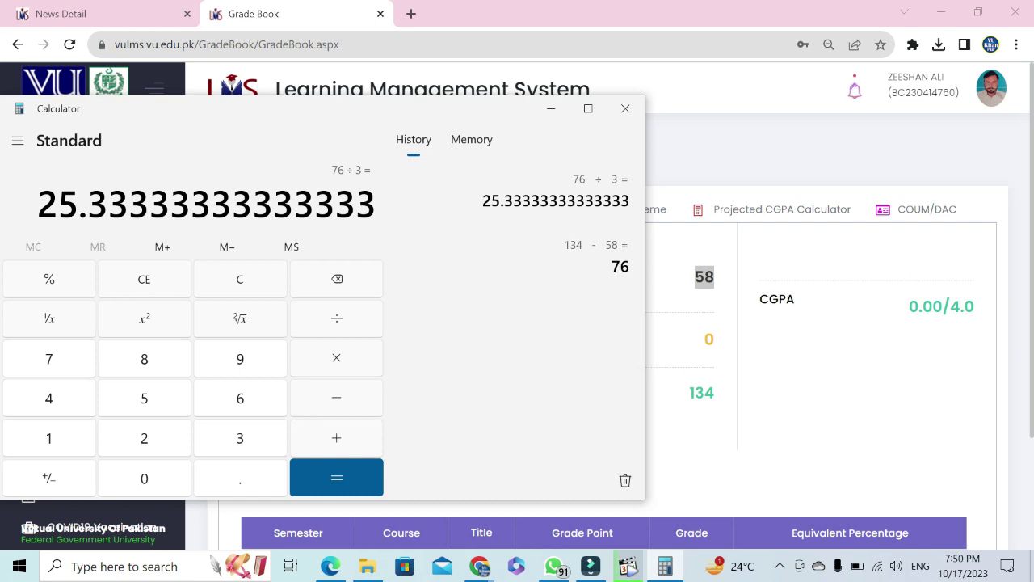
# Step: Round the number of remaining courses up to 26 and divide it by 6 to get the semesters left
pyautogui.moveTo(79, 202); pyautogui.dragTo(38, 202)
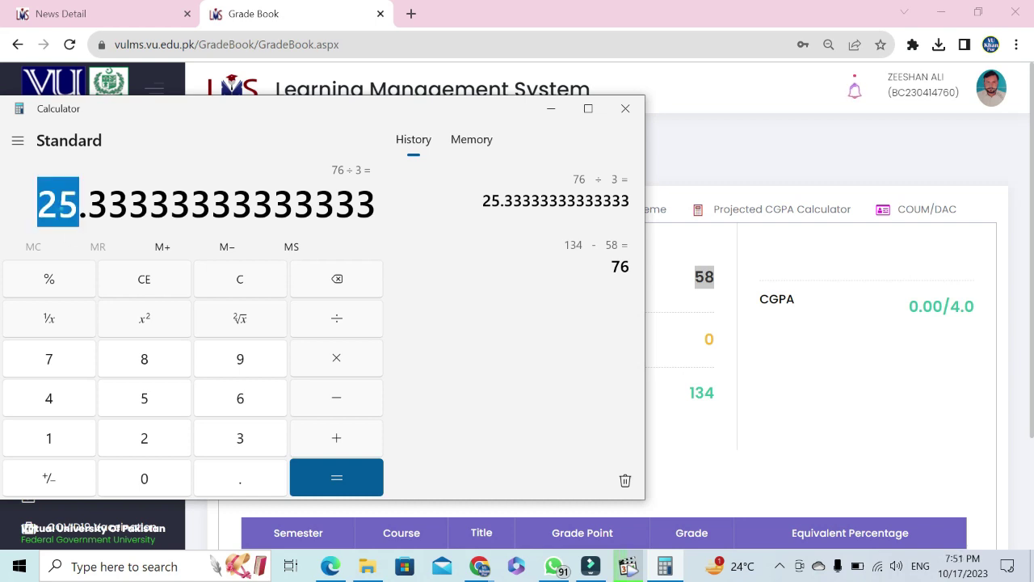
pyautogui.doubleClick(104, 214)
pyautogui.click(62, 211)
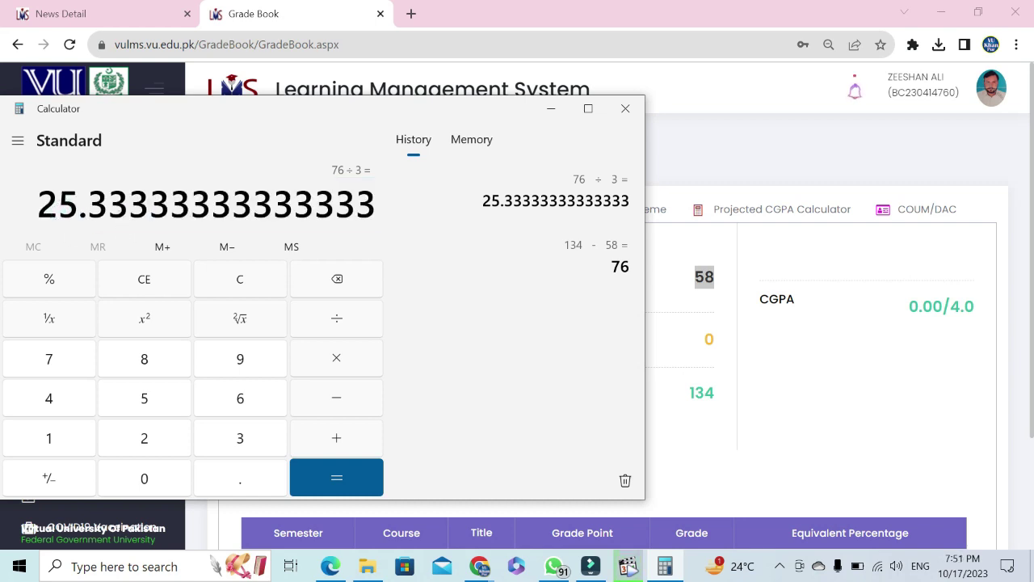
pyautogui.doubleClick(119, 212)
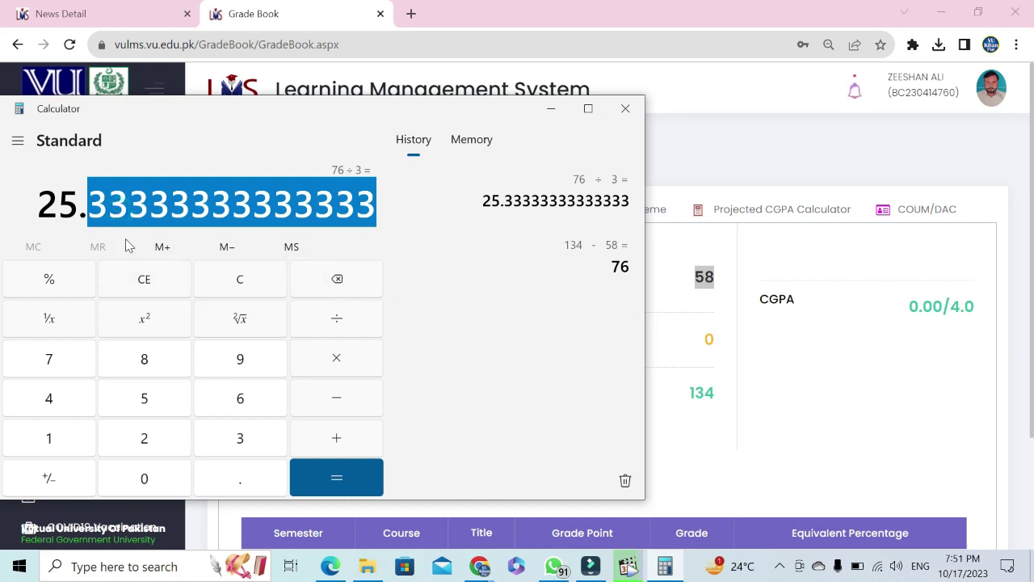
pyautogui.doubleClick(58, 206)
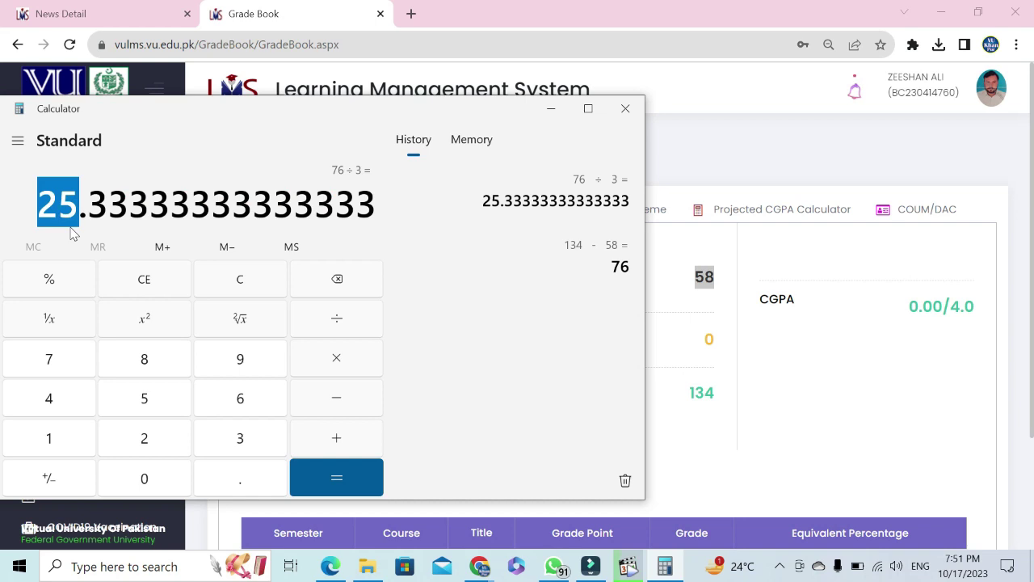
pyautogui.write('26')
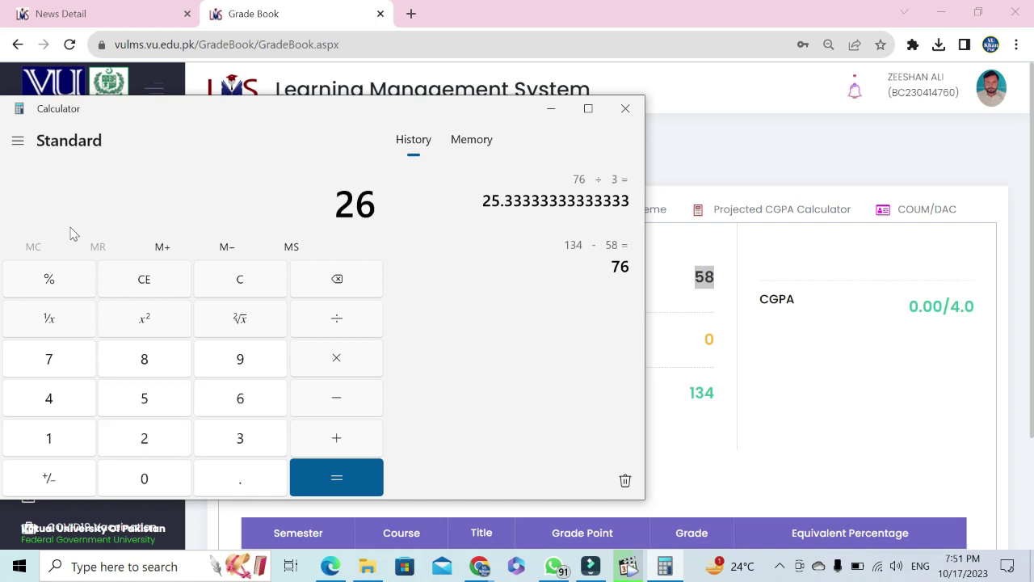
pyautogui.press('/')
pyautogui.write('6')
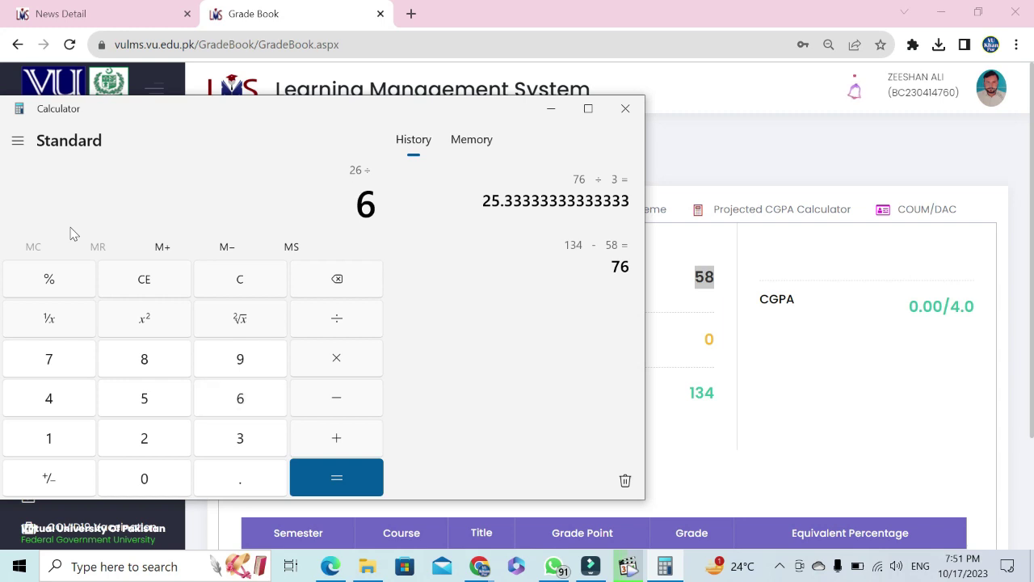
pyautogui.press('Return')
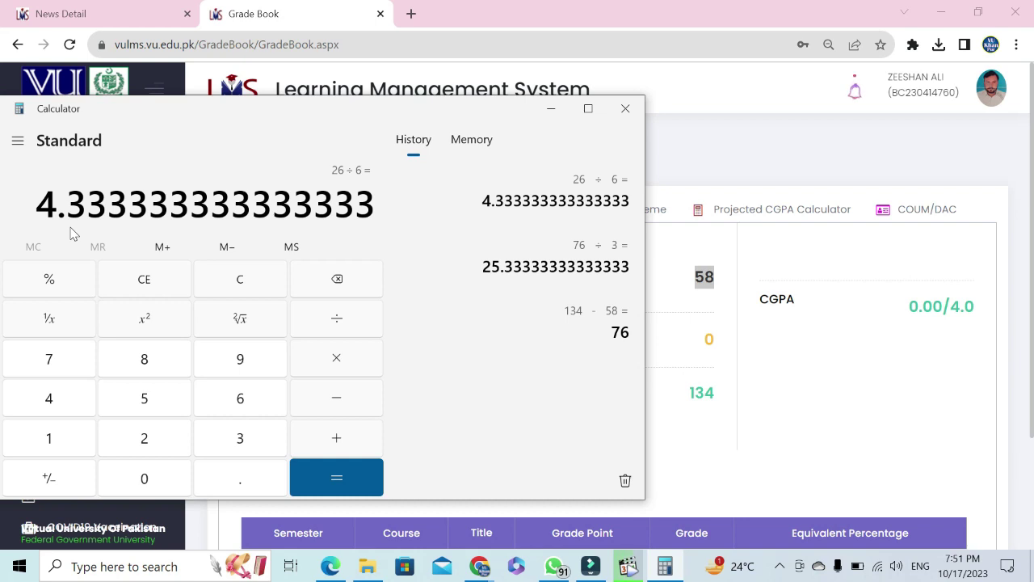
# Step: Minimize the Calculator and examine the exempted, earned and total required credits in the Grade Book
pyautogui.click(551, 109)
pyautogui.click(709, 308)
pyautogui.doubleClick(705, 277)
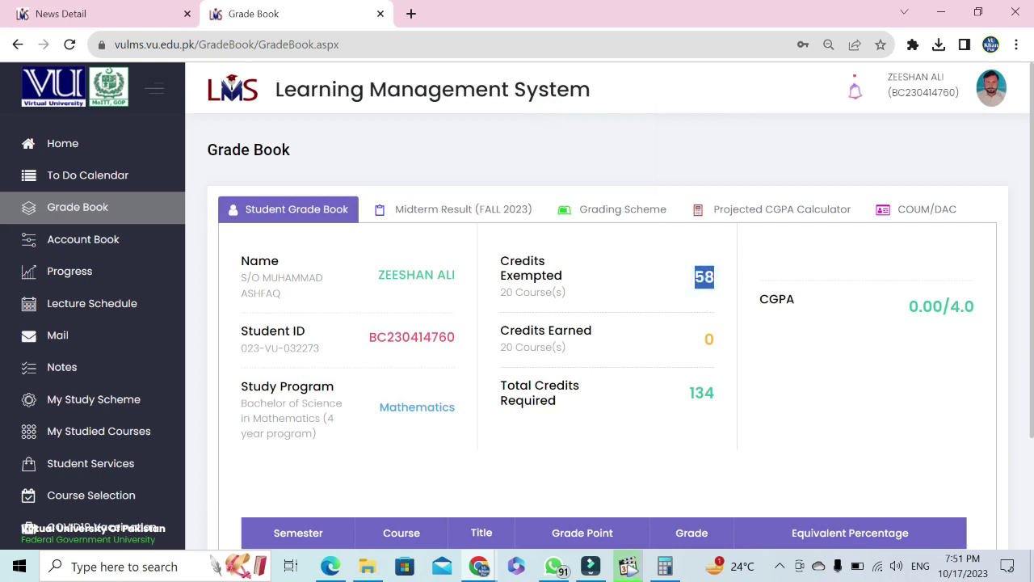
pyautogui.click(703, 276)
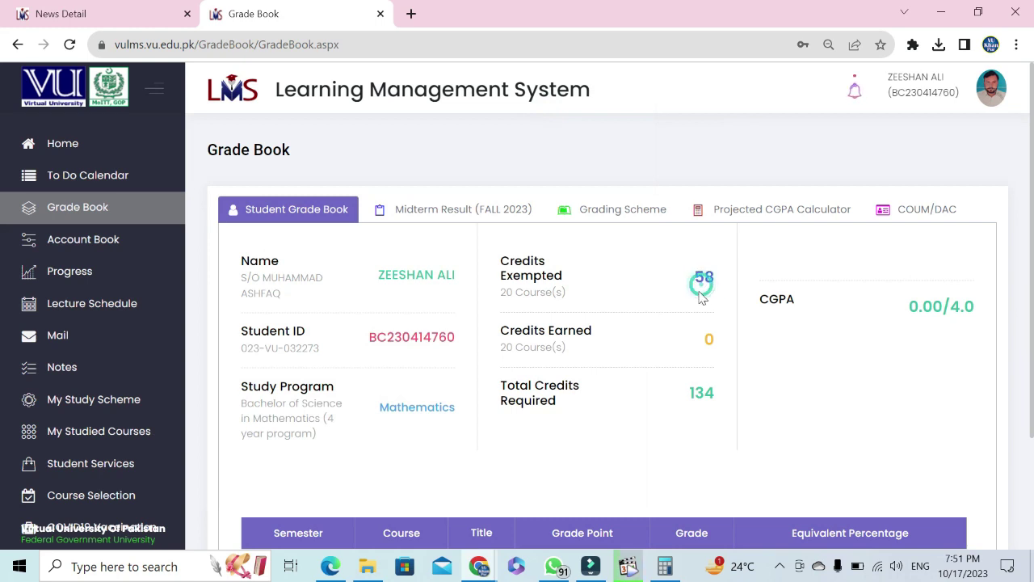
pyautogui.doubleClick(703, 277)
pyautogui.doubleClick(702, 275)
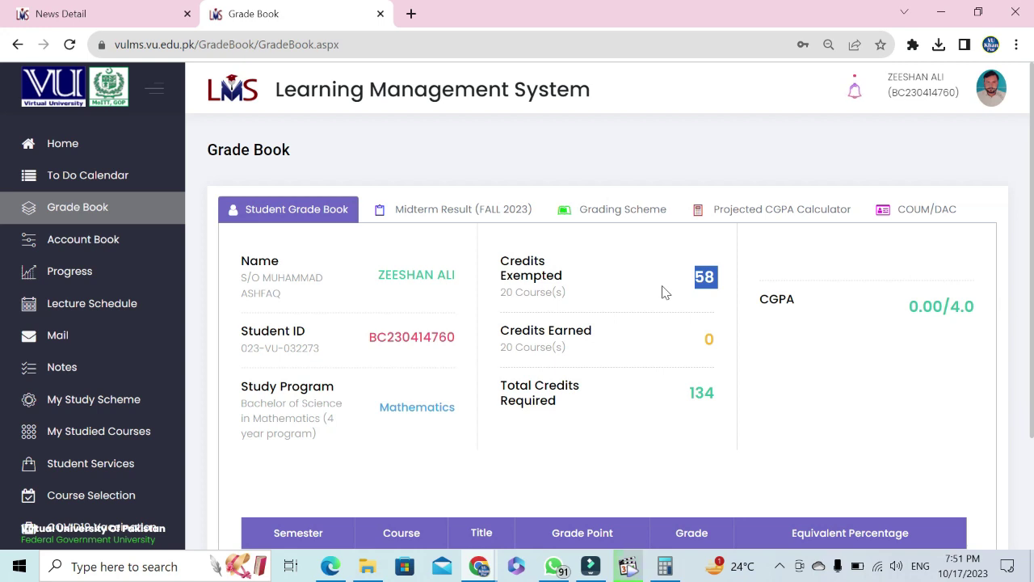
pyautogui.doubleClick(702, 393)
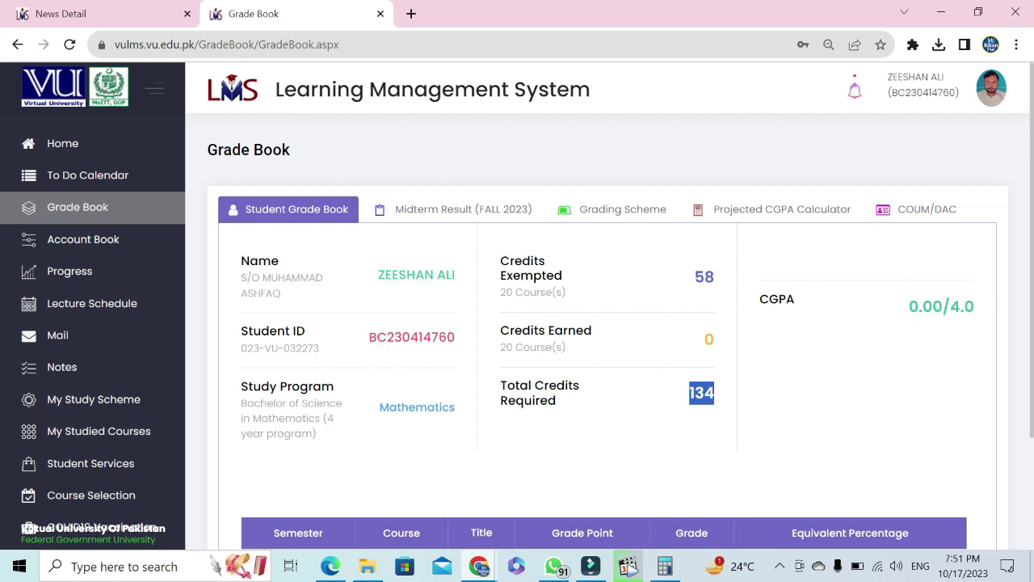
pyautogui.doubleClick(703, 277)
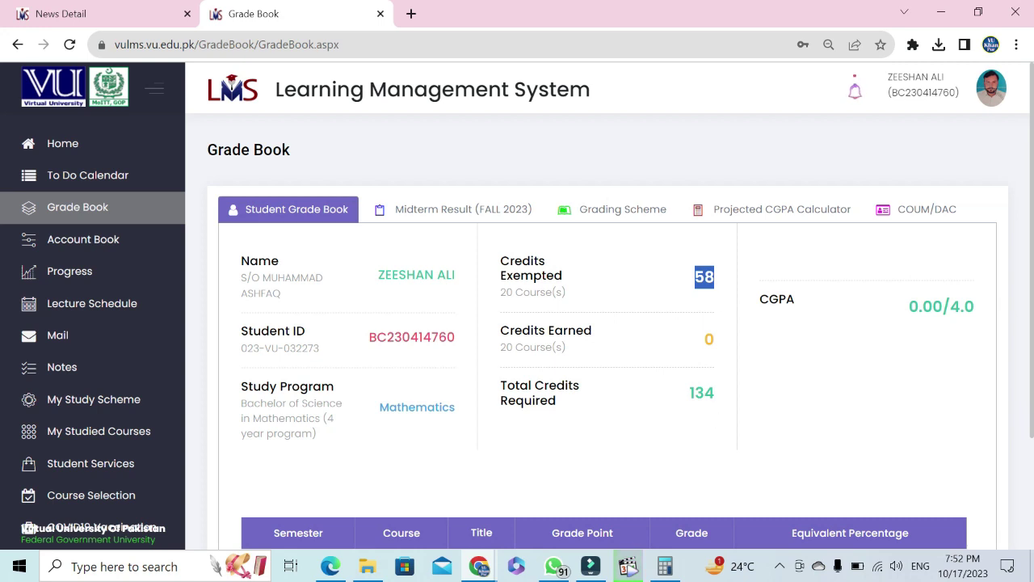
pyautogui.click(704, 392)
pyautogui.click(701, 393)
pyautogui.doubleClick(702, 277)
pyautogui.moveTo(569, 350); pyautogui.dragTo(481, 338)
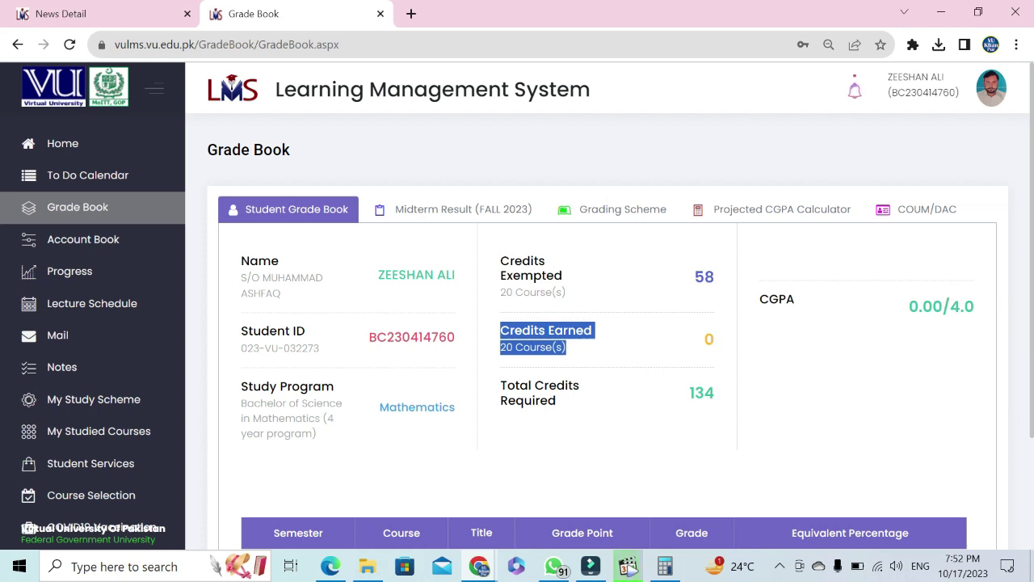
pyautogui.doubleClick(709, 339)
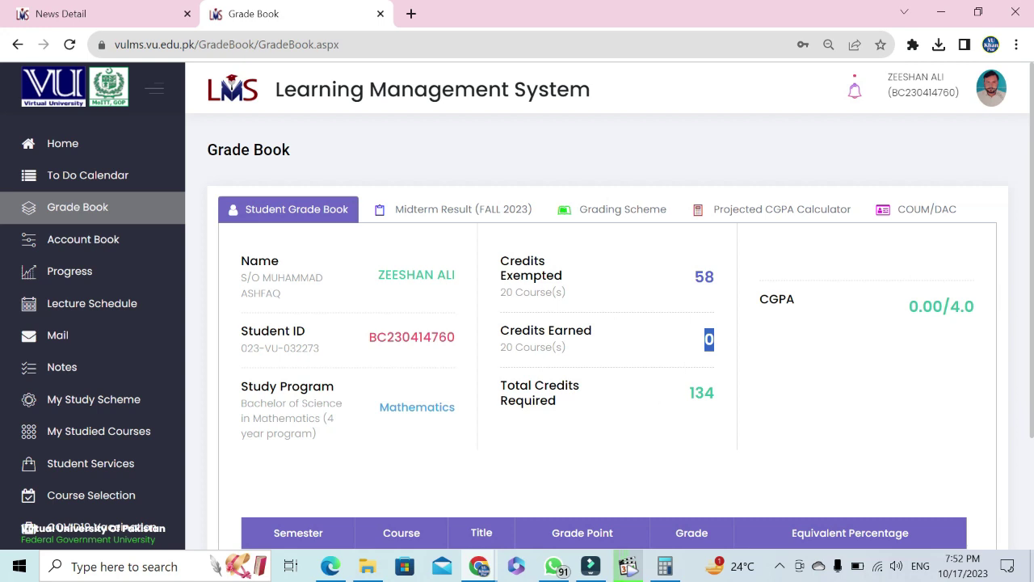
pyautogui.scroll(-1, 477, 340)
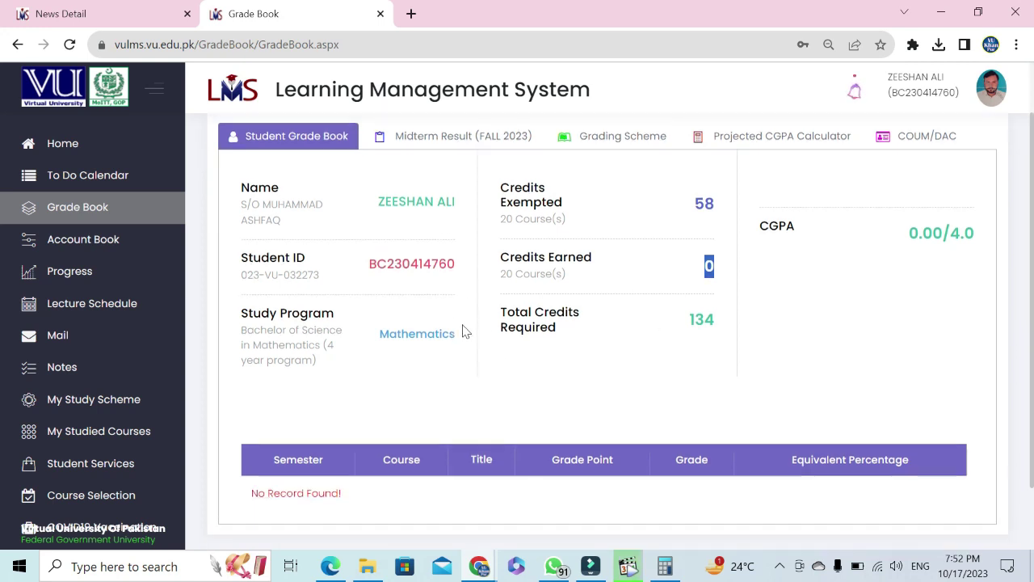
pyautogui.scroll(1, 363, 299)
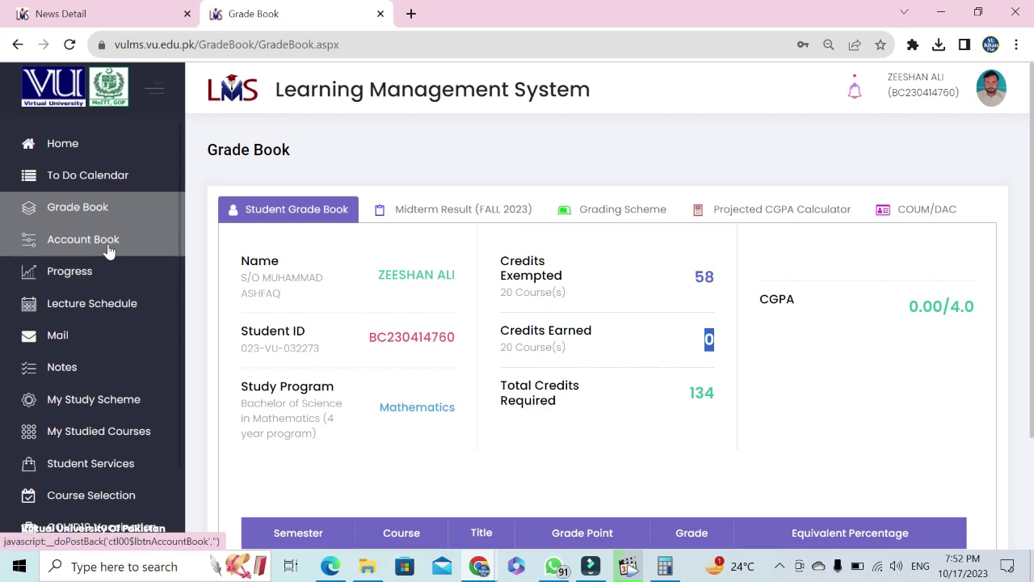
# Step: Open the Course Selection page for Fall 2023 and keep it in front of the video player
pyautogui.scroll(-1, 155, 289)
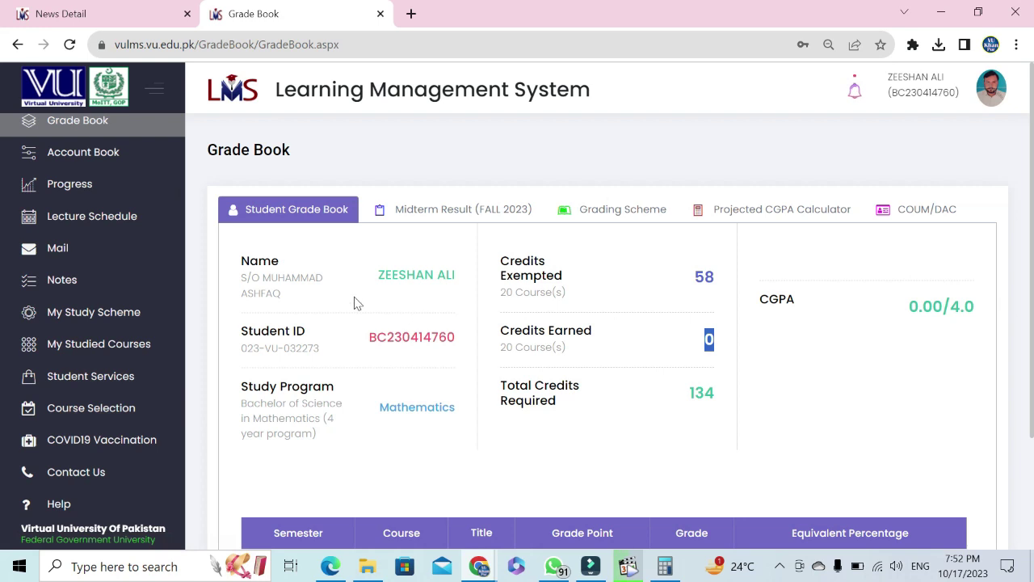
pyautogui.click(78, 422)
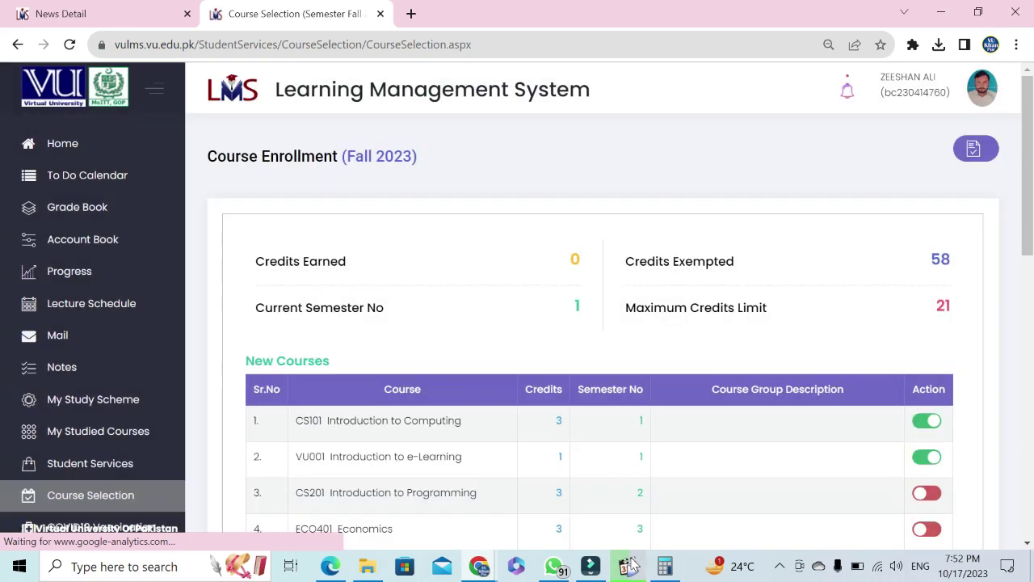
pyautogui.click(630, 566)
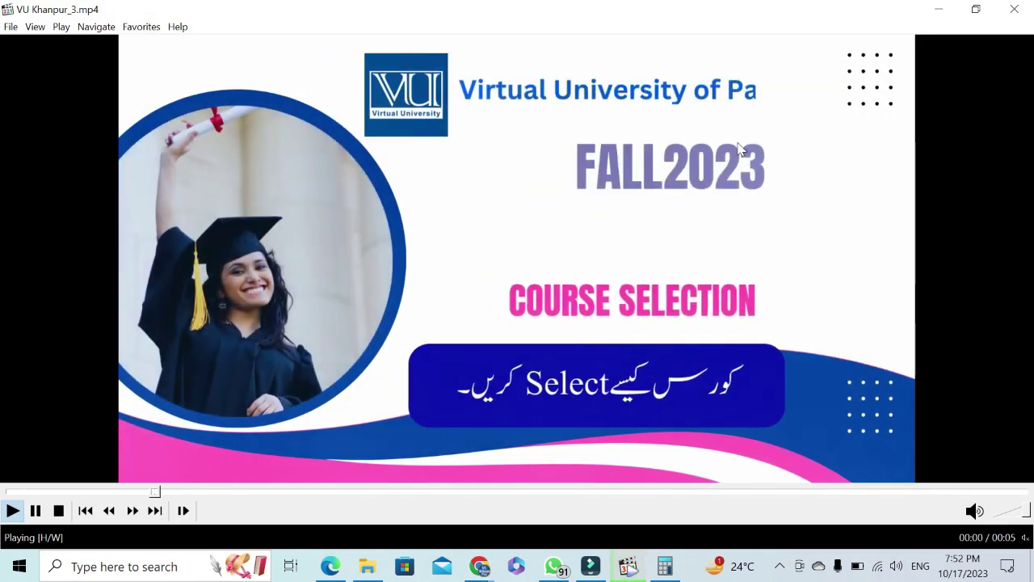
pyautogui.click(939, 9)
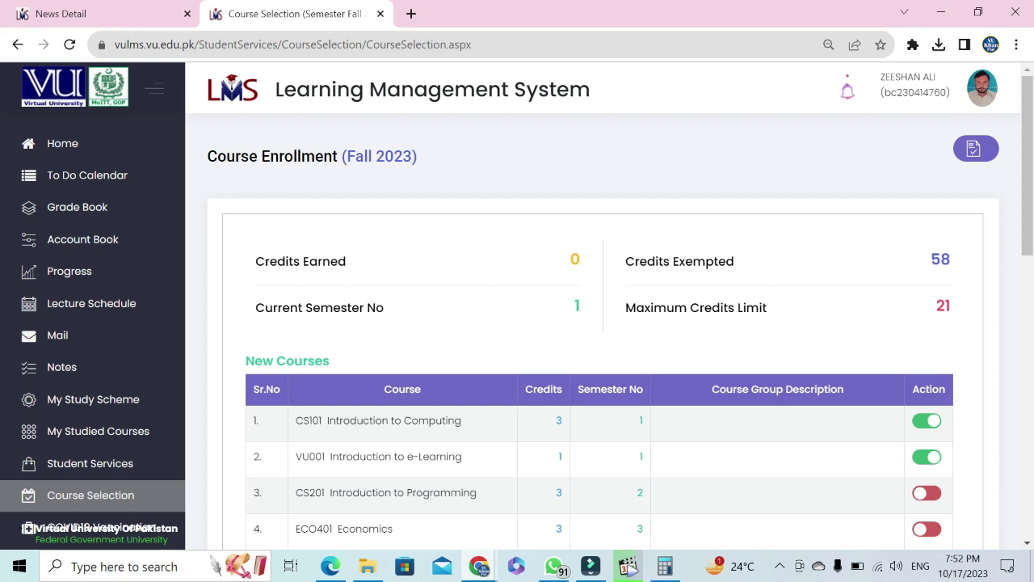
# Step: Examine the credits earned, credits exempted and current semester number on the Fall 2023 enrollment page
pyautogui.doubleClick(575, 258)
pyautogui.moveTo(735, 262); pyautogui.dragTo(614, 282)
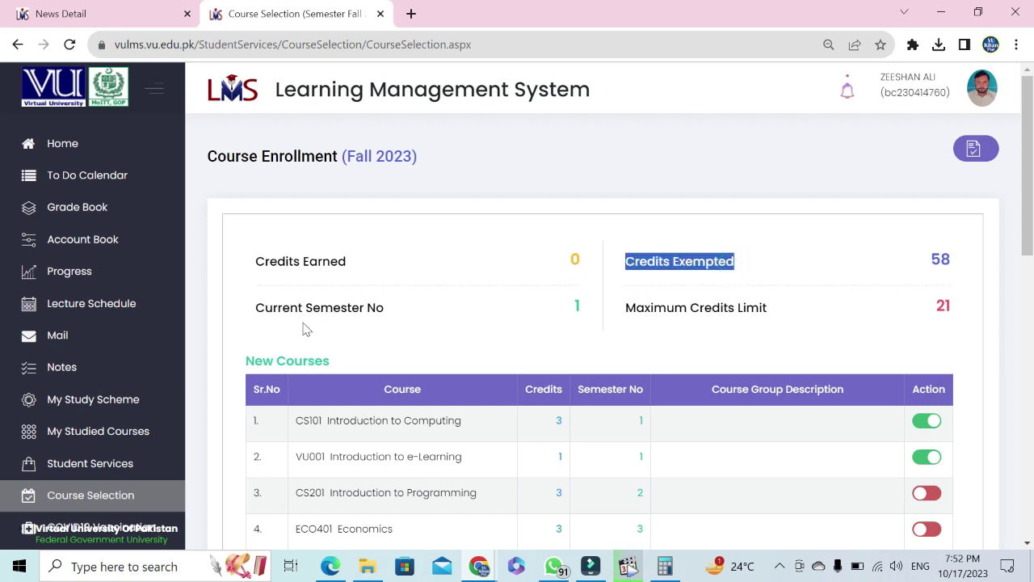
pyautogui.click(578, 305)
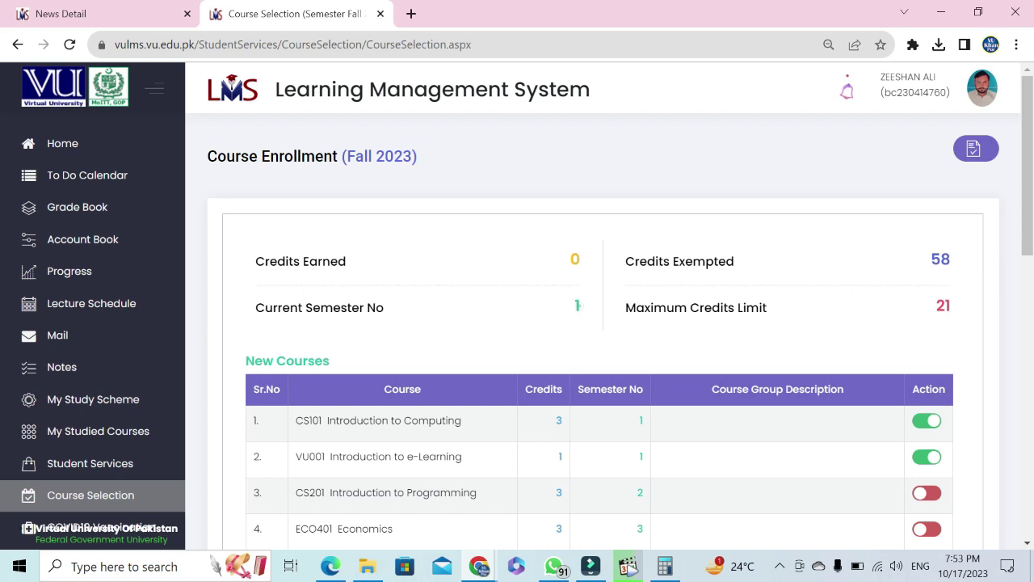
pyautogui.doubleClick(577, 306)
pyautogui.moveTo(257, 308); pyautogui.dragTo(529, 316)
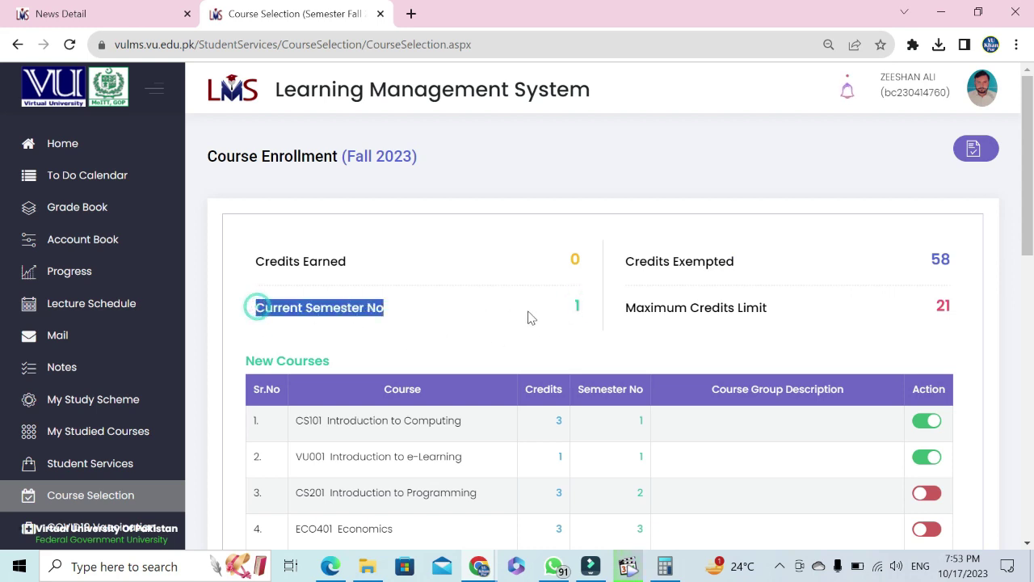
pyautogui.click(577, 305)
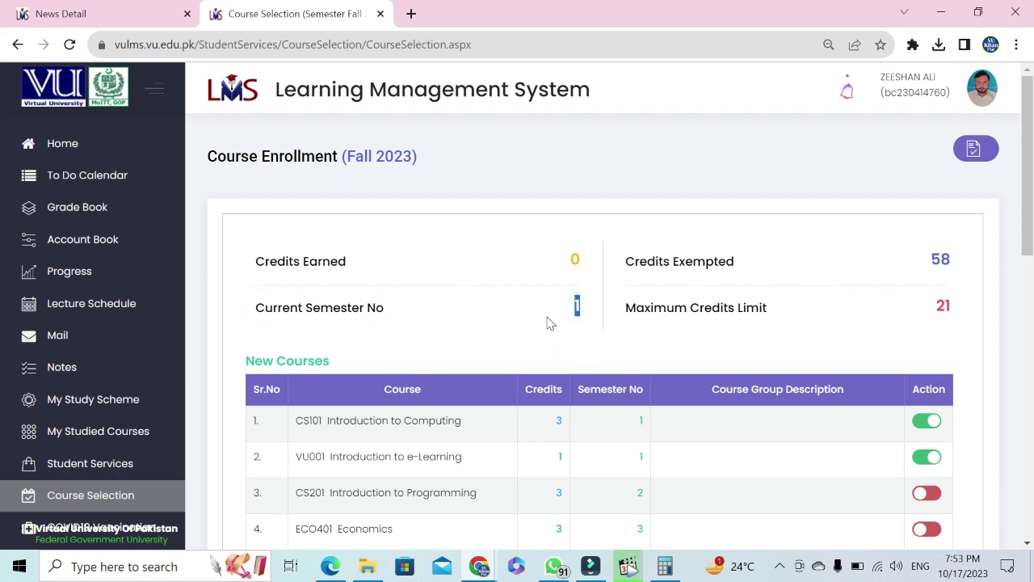
pyautogui.click(577, 307)
pyautogui.click(579, 306)
pyautogui.doubleClick(940, 259)
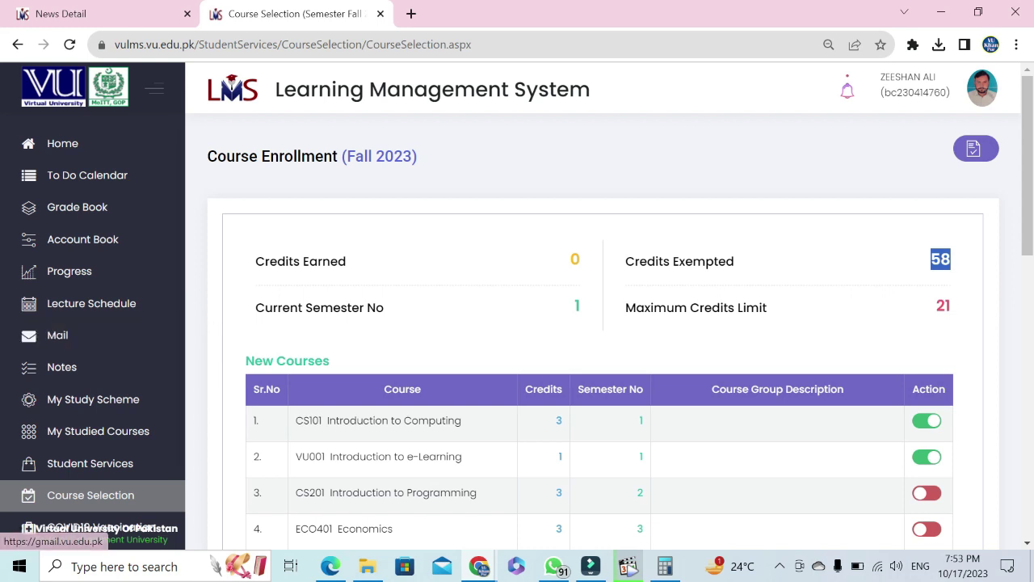
# Step: Open My Study Scheme and look through the course statuses from Semester 1 to Semester 8
pyautogui.click(80, 397)
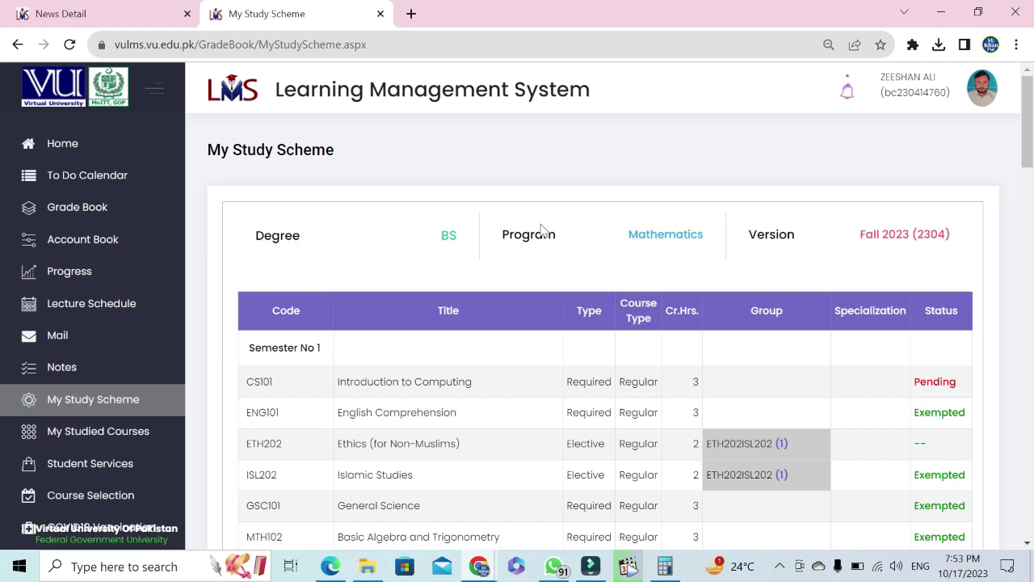
pyautogui.scroll(-2, 541, 230)
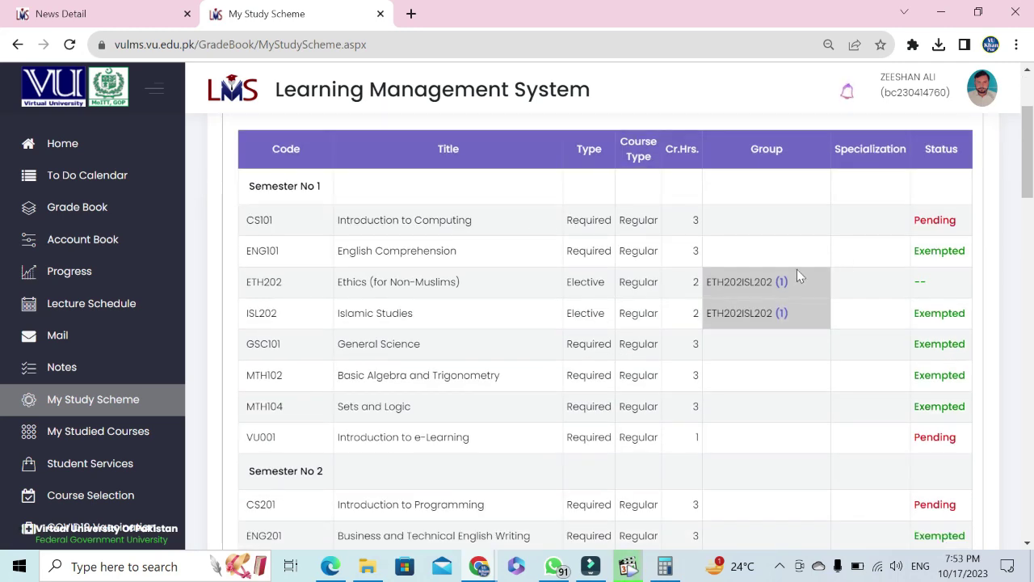
pyautogui.scroll(2, 363, 323)
pyautogui.scroll(-7, 331, 282)
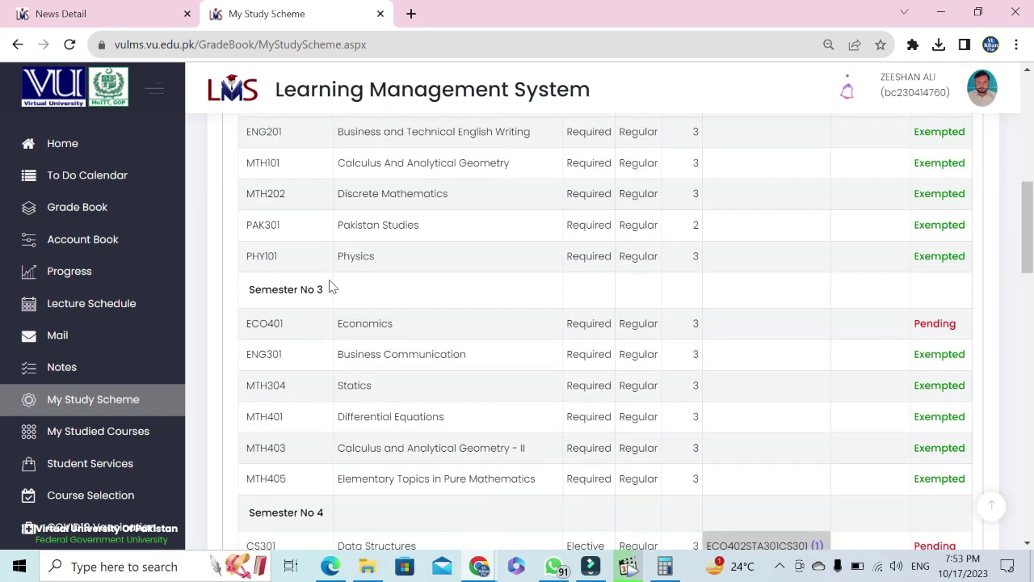
pyautogui.moveTo(1028, 228); pyautogui.dragTo(1029, 429)
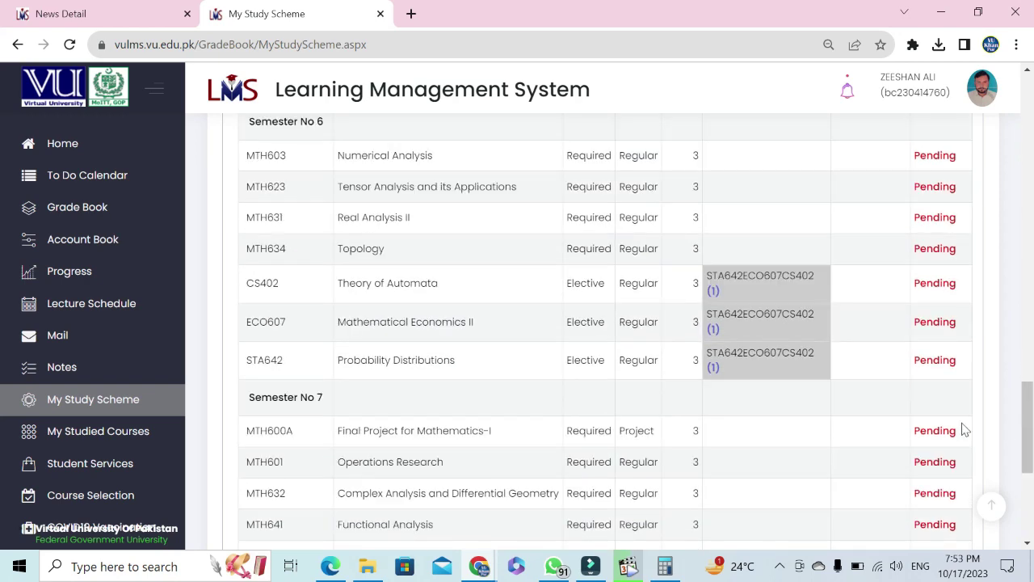
pyautogui.scroll(-4, 335, 377)
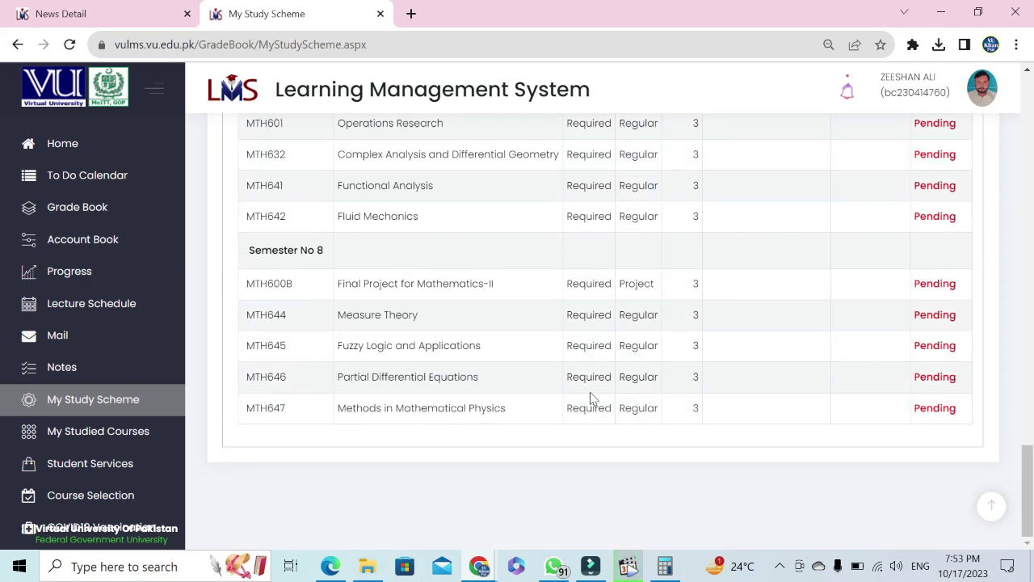
pyautogui.scroll(5, 590, 397)
pyautogui.scroll(5, 937, 381)
pyautogui.scroll(3, 942, 378)
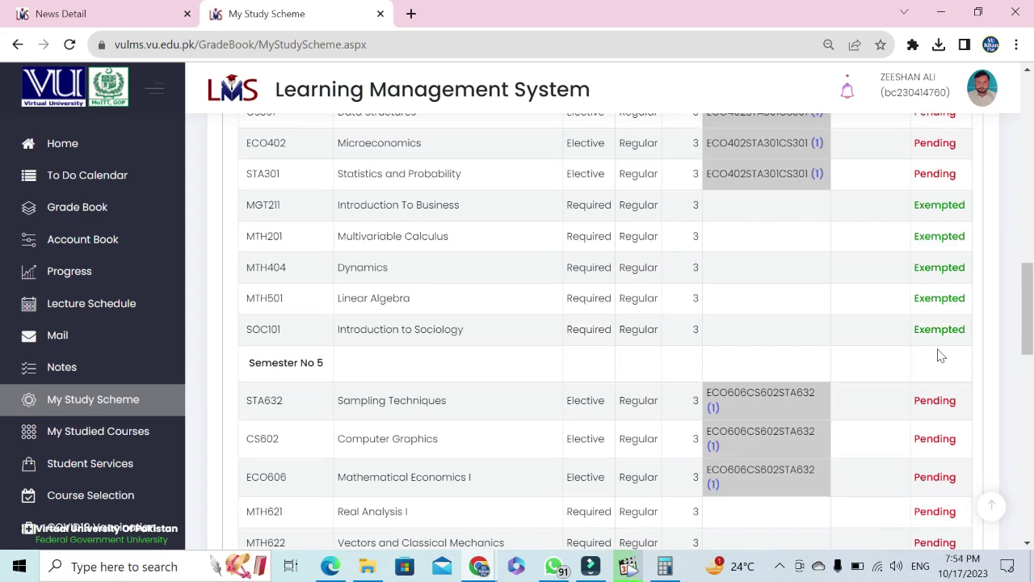
pyautogui.scroll(3, 940, 360)
pyautogui.scroll(8, 940, 355)
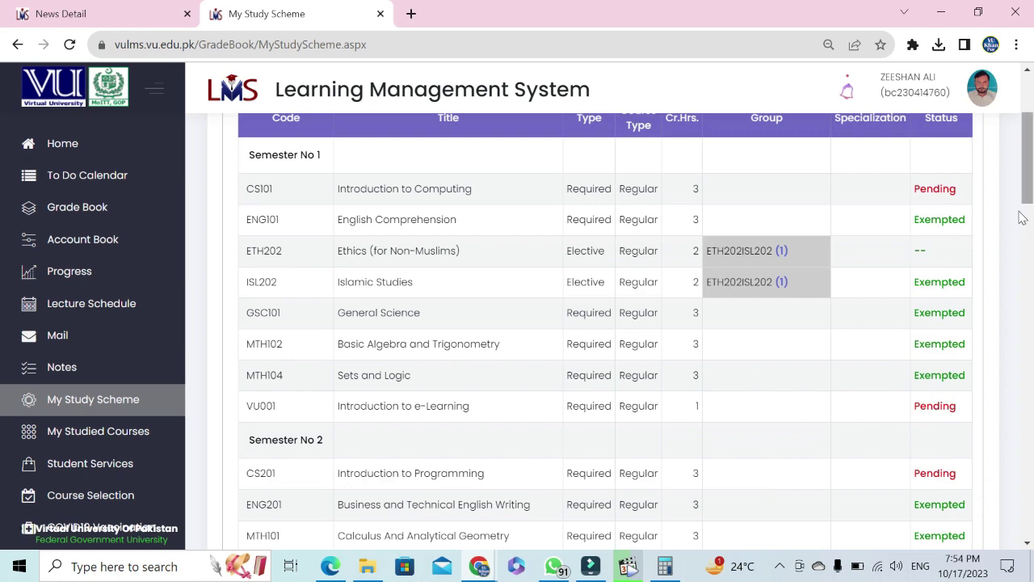
# Step: Check the status of CS101 and VU001 under Semester No 1 in the study scheme
pyautogui.doubleClick(935, 189)
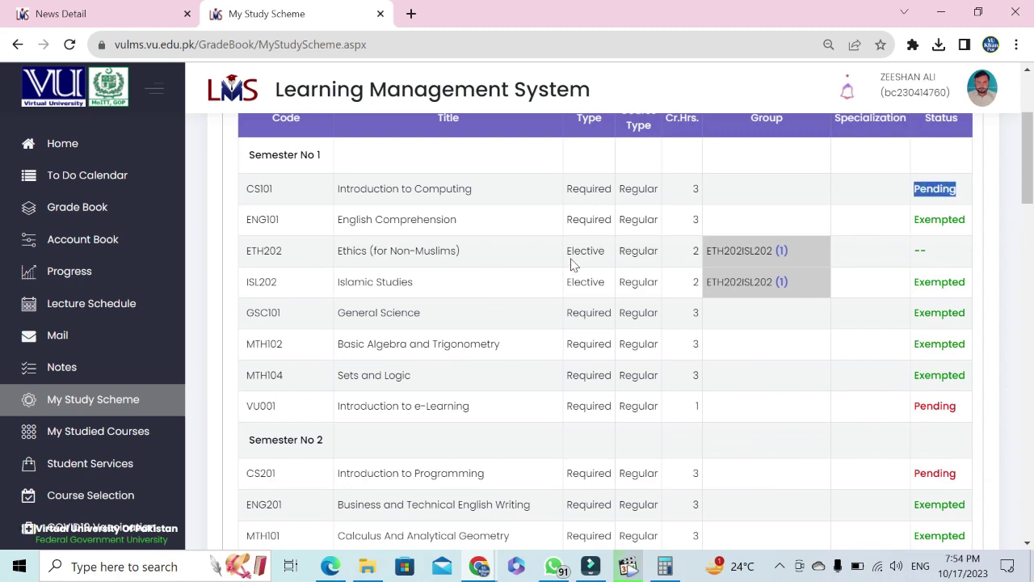
pyautogui.scroll(-2, 885, 251)
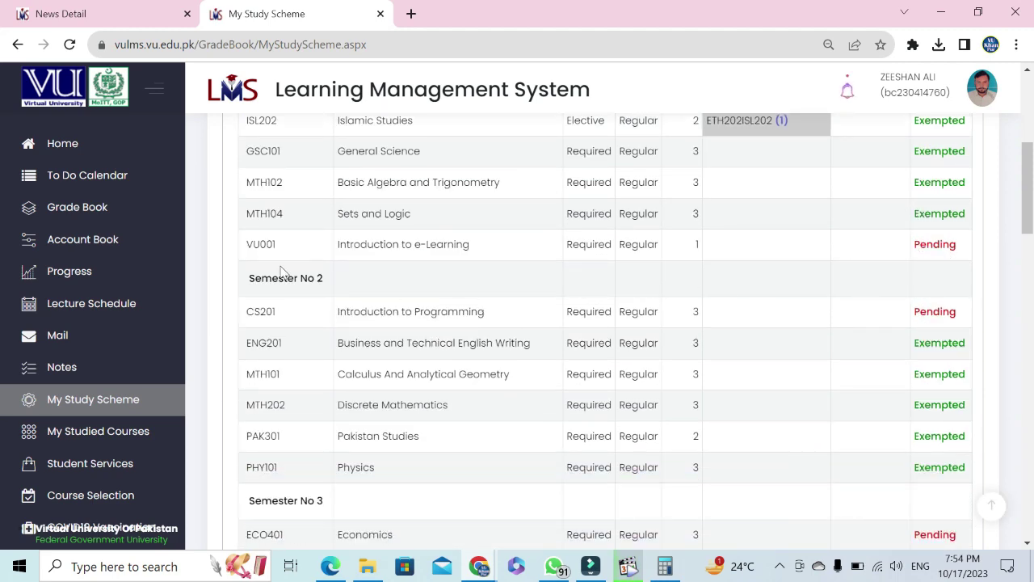
pyautogui.doubleClick(250, 244)
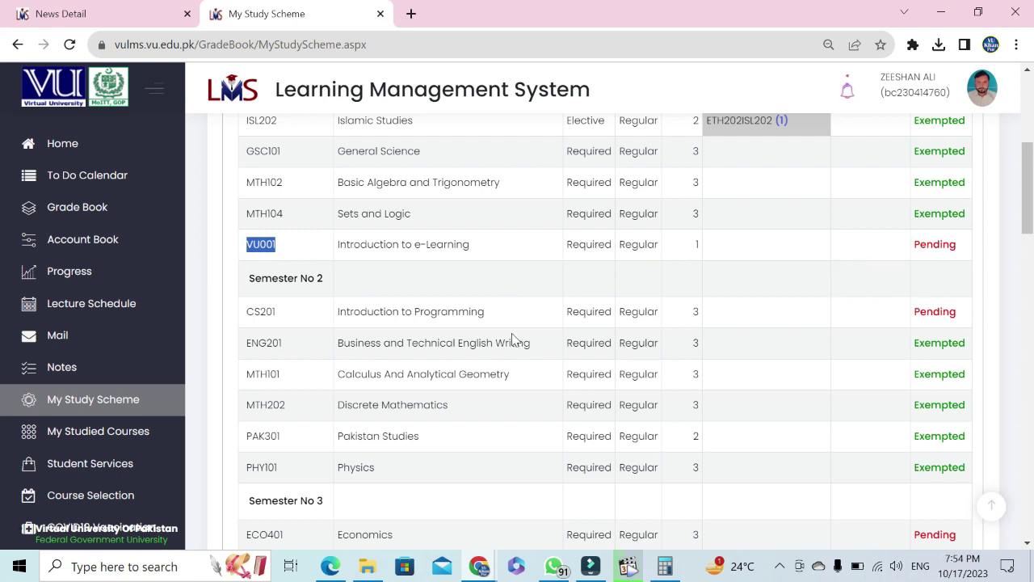
# Step: Check the status of CS201 under Semester No 2, ECO401 under Semester No 3 and the Semester No 4 courses
pyautogui.doubleClick(935, 311)
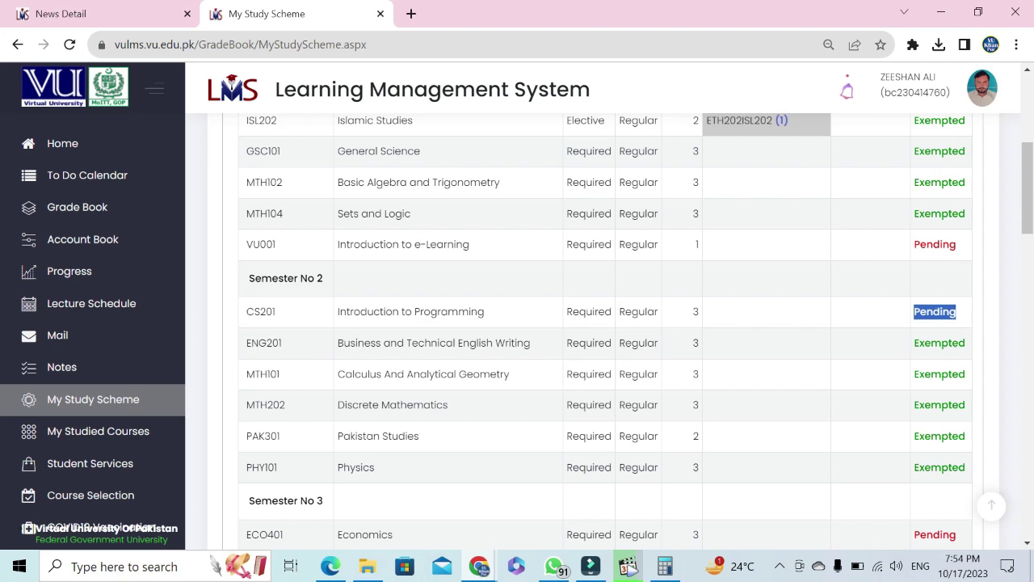
pyautogui.scroll(-4, 817, 291)
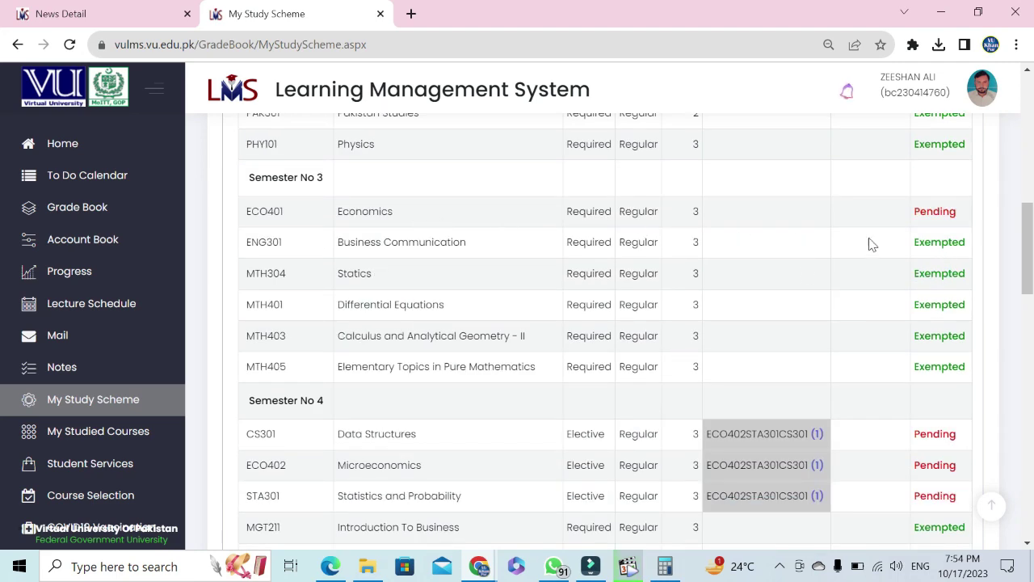
pyautogui.doubleClick(936, 211)
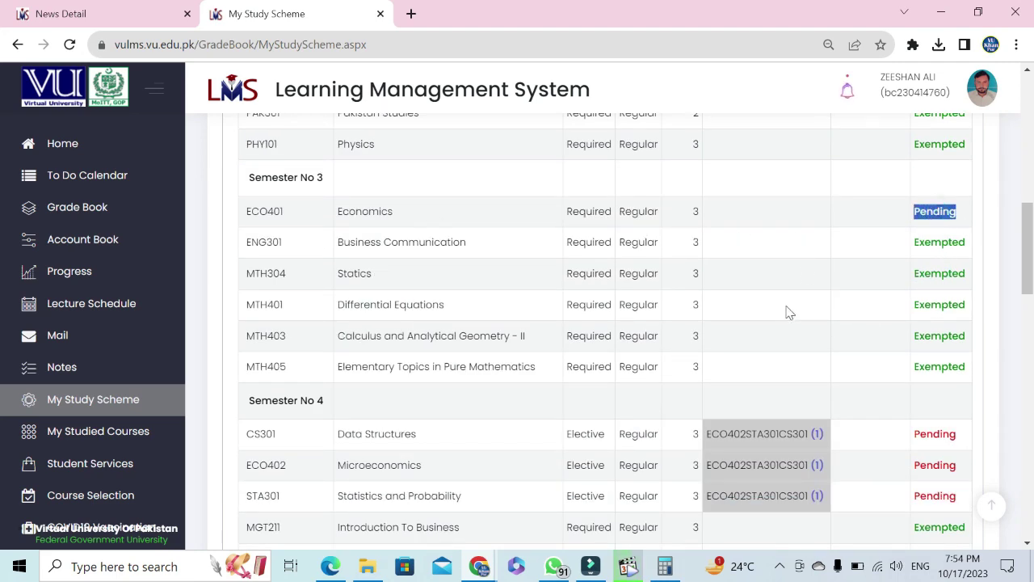
pyautogui.scroll(-2, 800, 307)
pyautogui.scroll(-1, 926, 296)
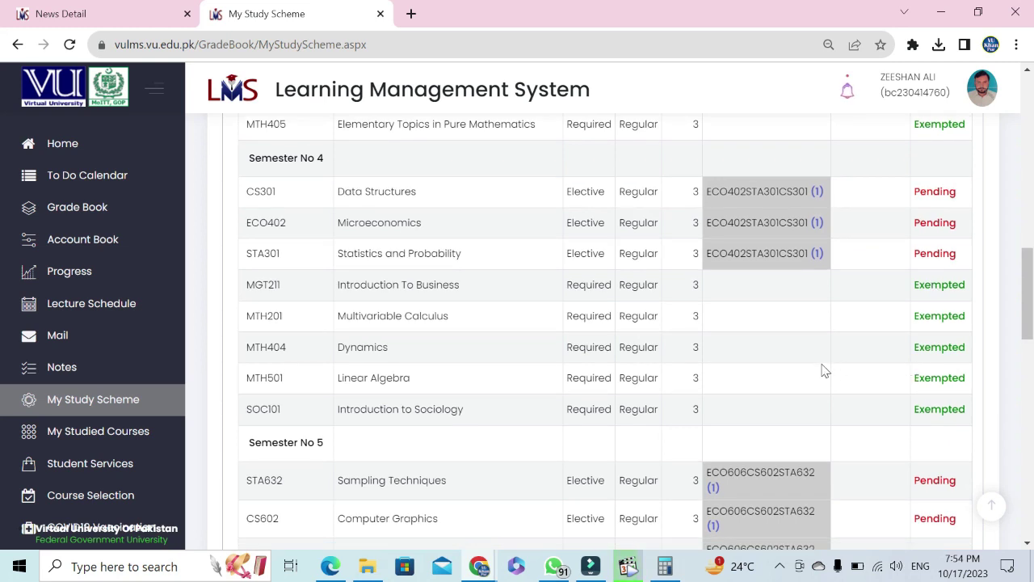
pyautogui.scroll(2, 768, 365)
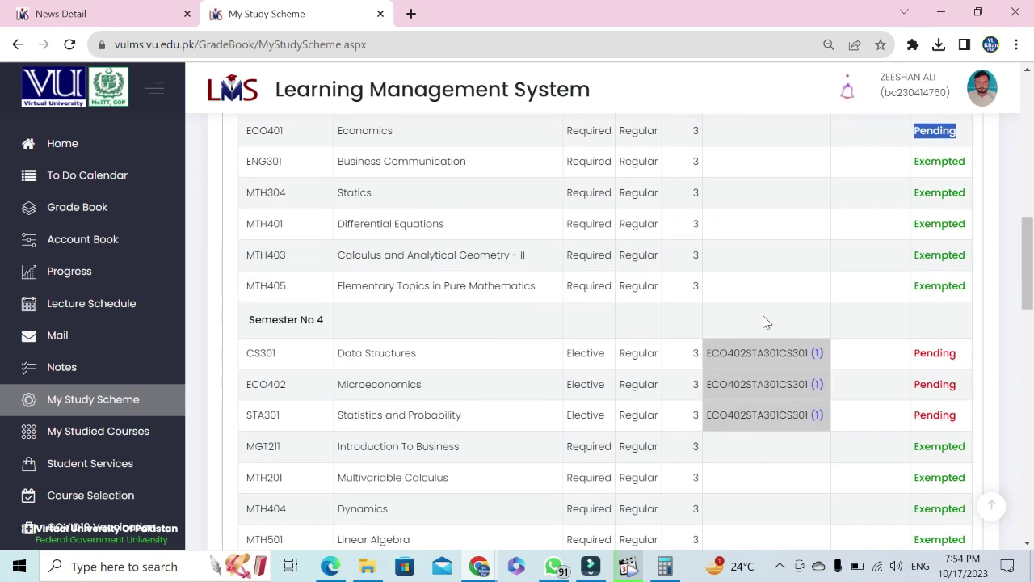
# Step: Open the Course Selection page for Fall 2023 and bring the New Courses list into view
pyautogui.moveTo(1028, 263); pyautogui.dragTo(1009, 139)
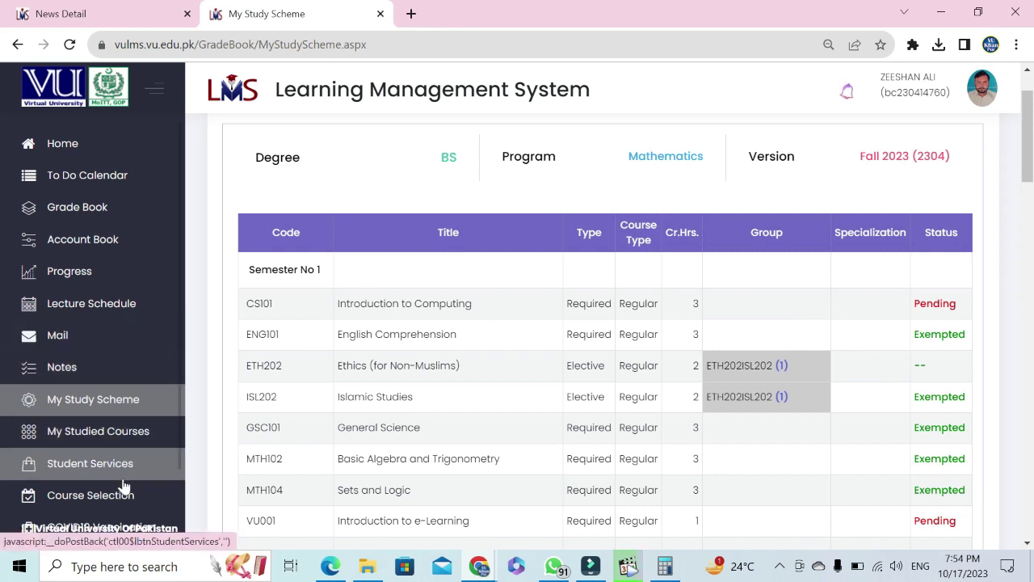
pyautogui.scroll(-1, 87, 447)
pyautogui.click(83, 421)
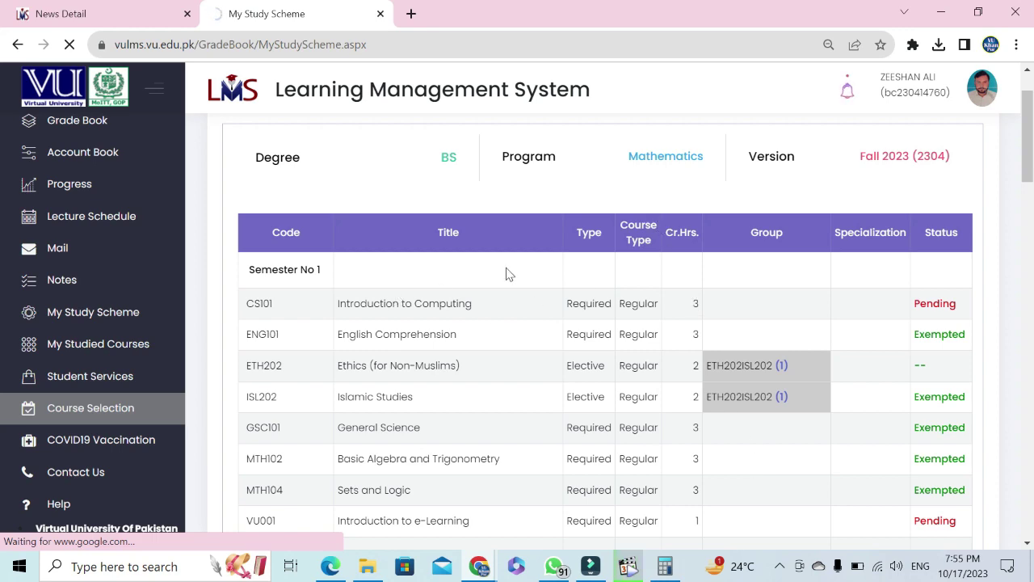
pyautogui.scroll(-5, 745, 317)
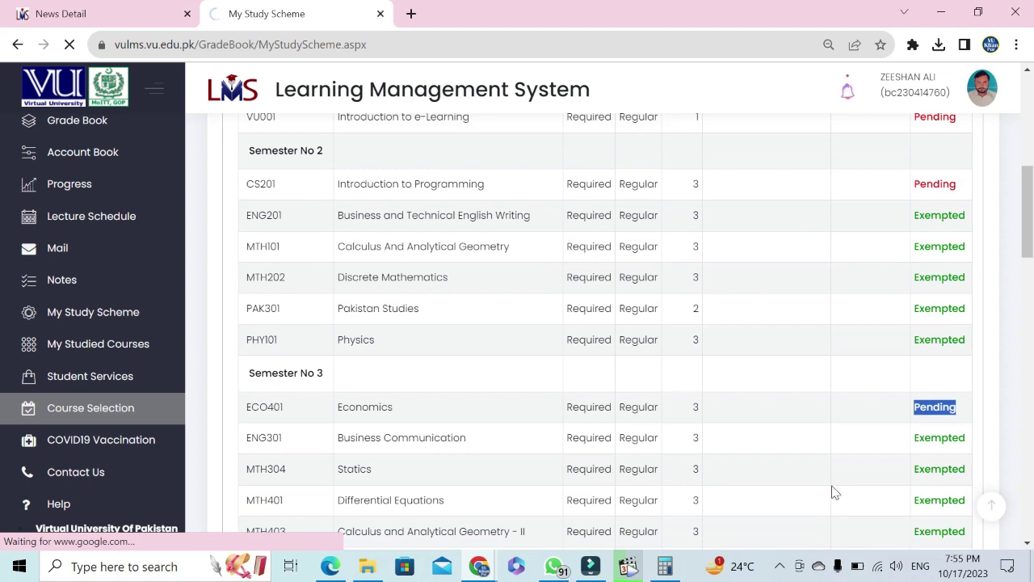
pyautogui.scroll(4, 445, 203)
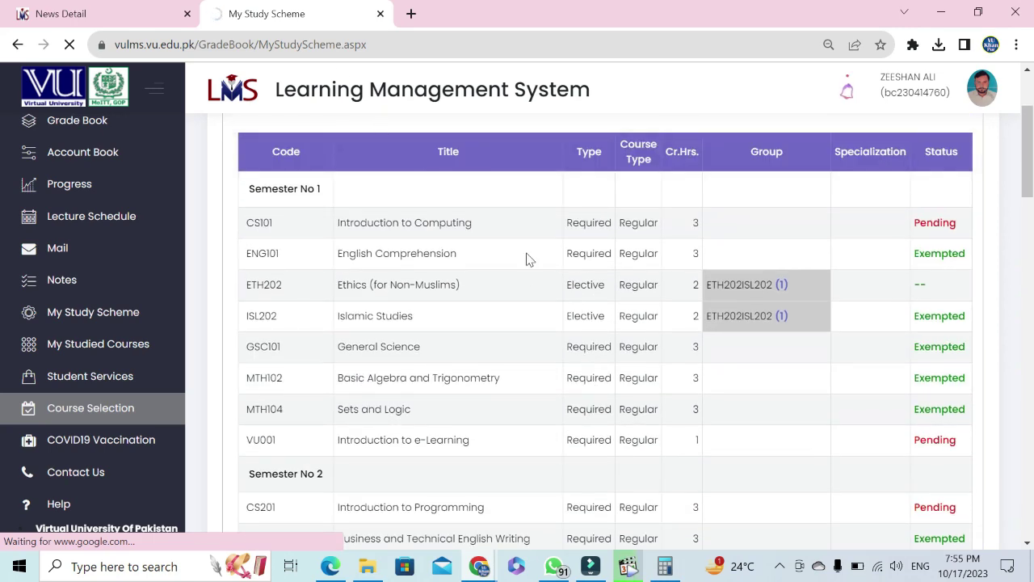
pyautogui.scroll(2, 383, 321)
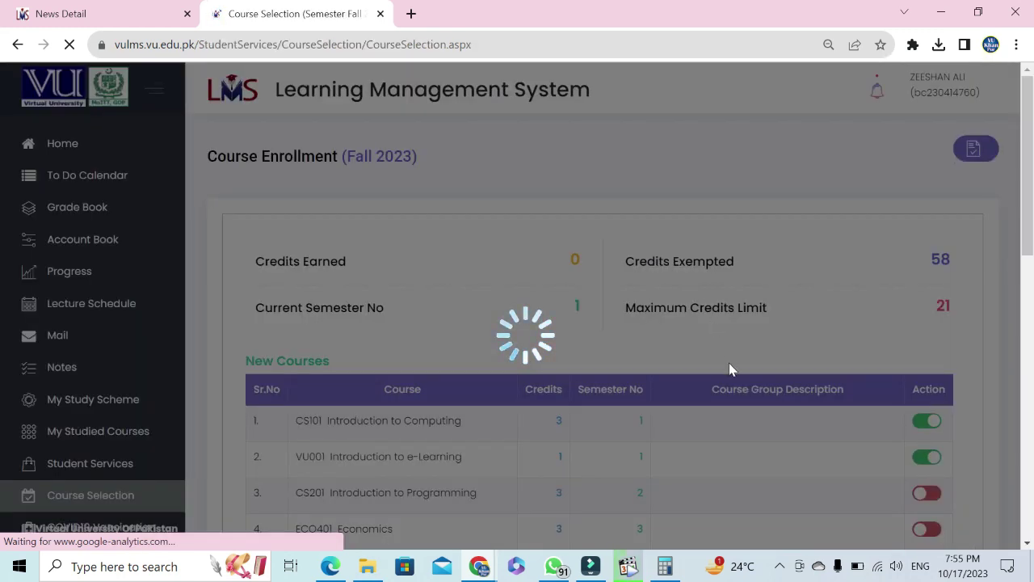
pyautogui.scroll(-1, 610, 347)
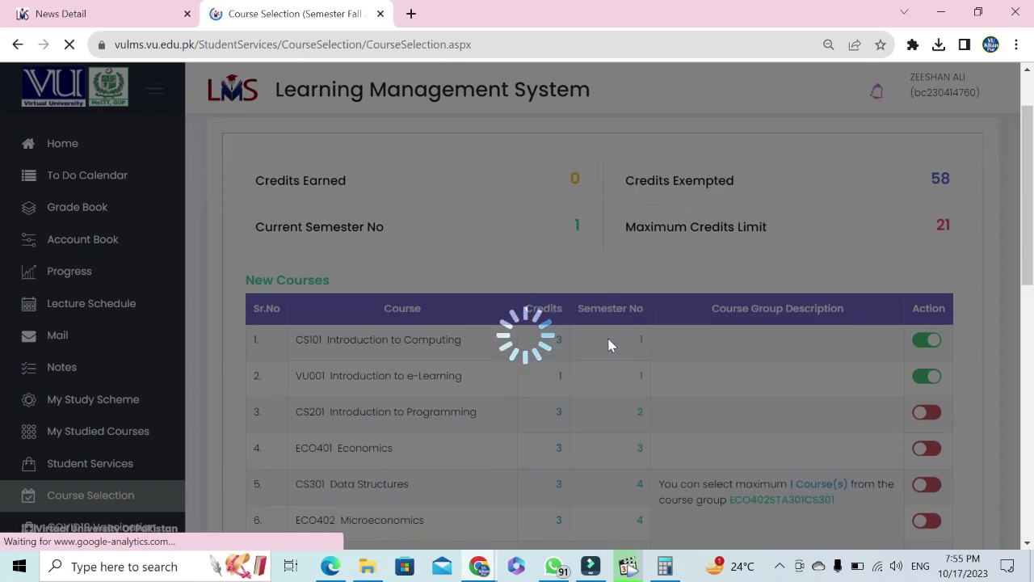
pyautogui.scroll(1, 687, 368)
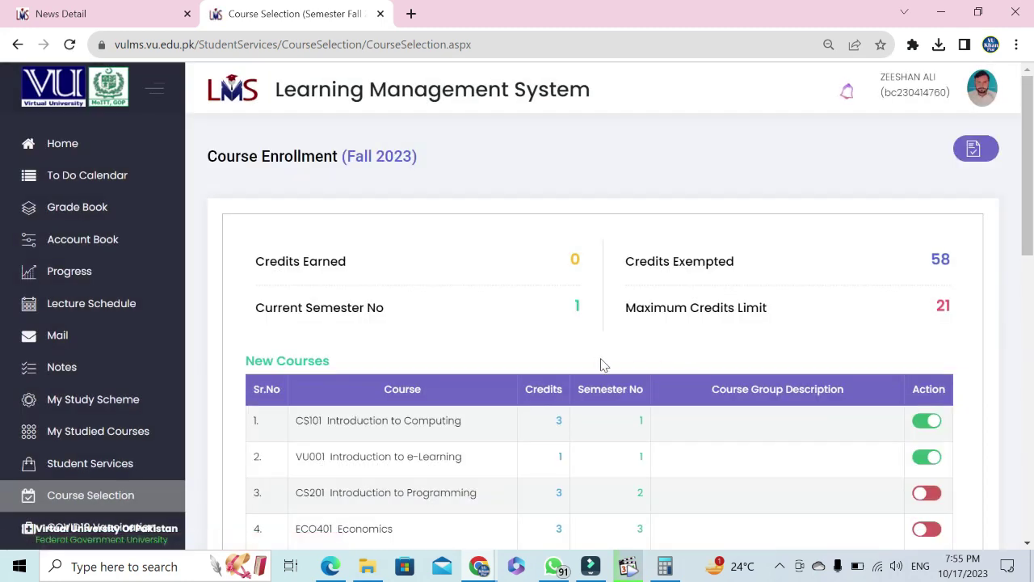
pyautogui.scroll(-1, 544, 403)
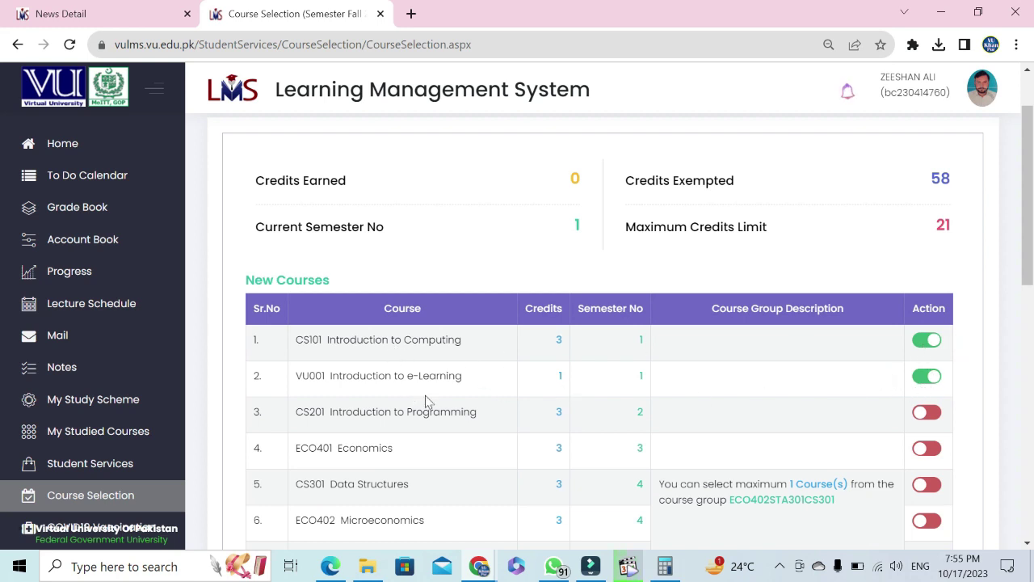
# Step: Try deselecting the first-semester courses CS101 and VU001, and restore both selections
pyautogui.moveTo(291, 372); pyautogui.dragTo(488, 403)
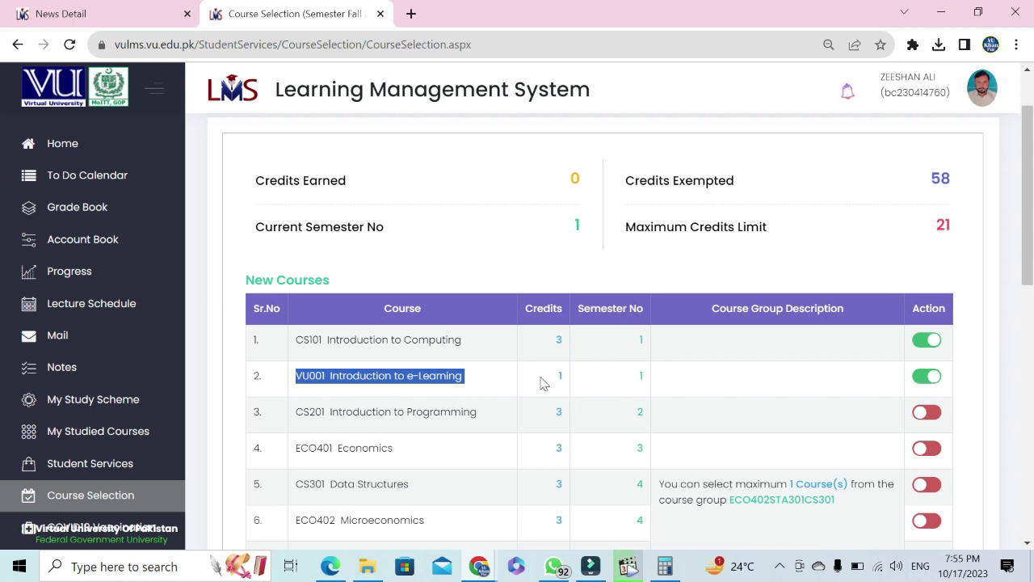
pyautogui.click(903, 420)
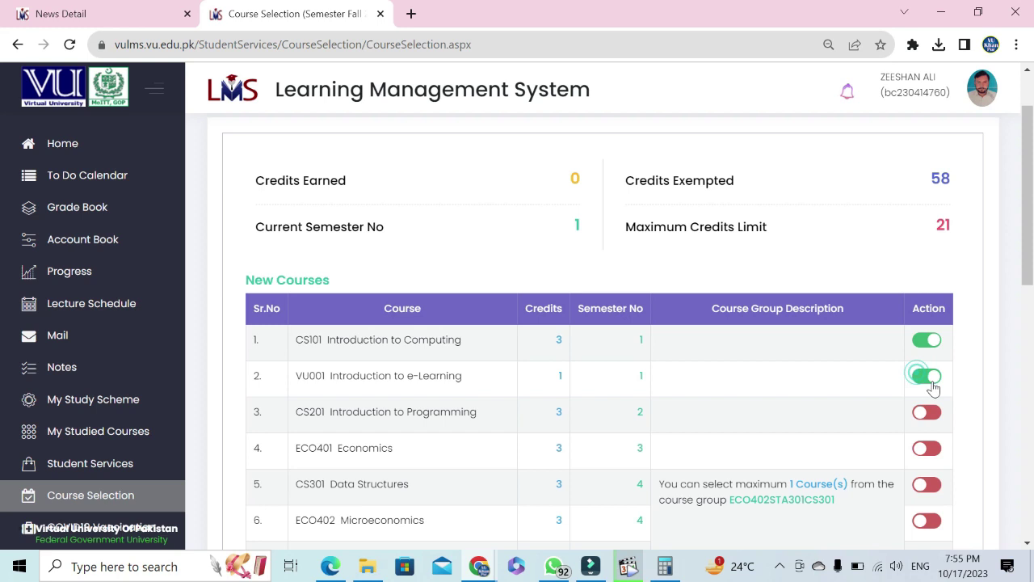
pyautogui.click(904, 375)
pyautogui.click(937, 343)
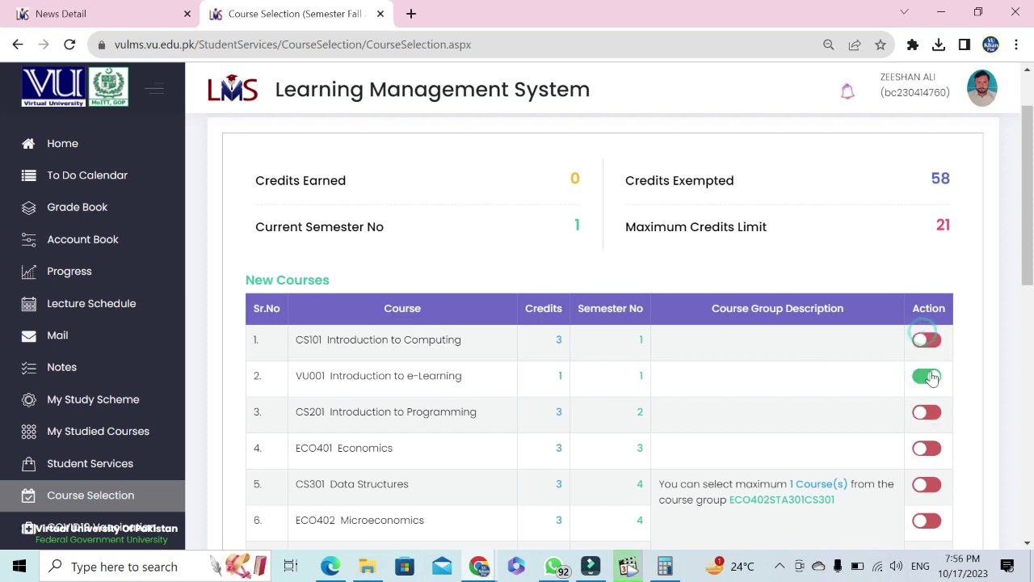
pyautogui.click(934, 340)
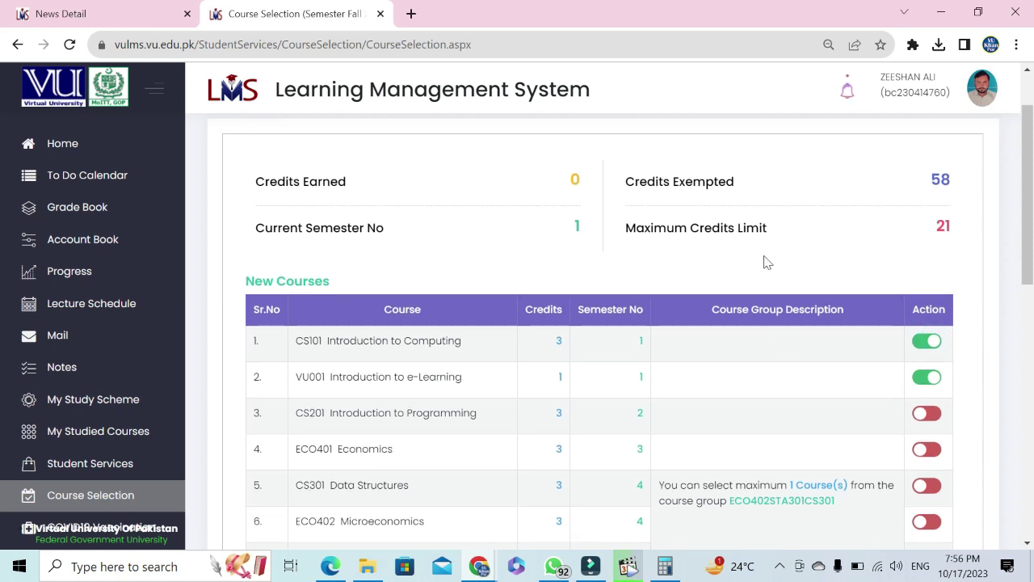
# Step: Open the course selection rules for BS (Mathematics) and read the credit hour limits and Final Project rules
pyautogui.scroll(1, 764, 261)
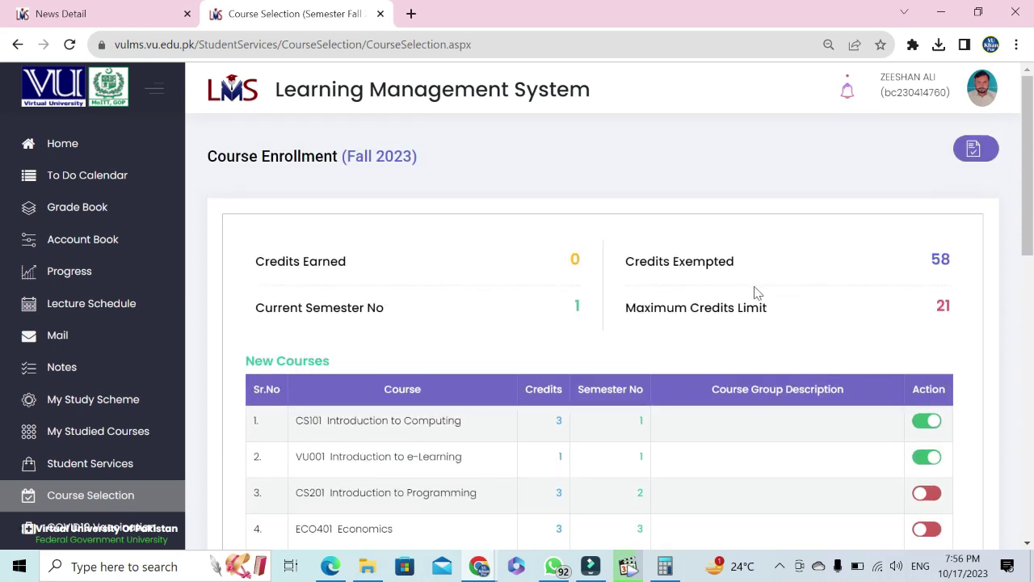
pyautogui.click(973, 151)
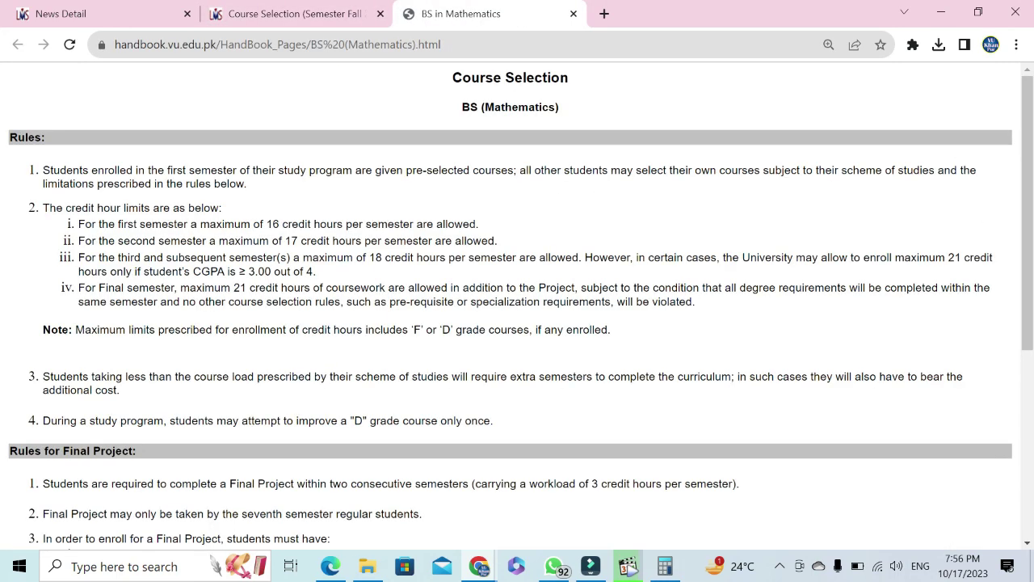
pyautogui.scroll(-2, 518, 305)
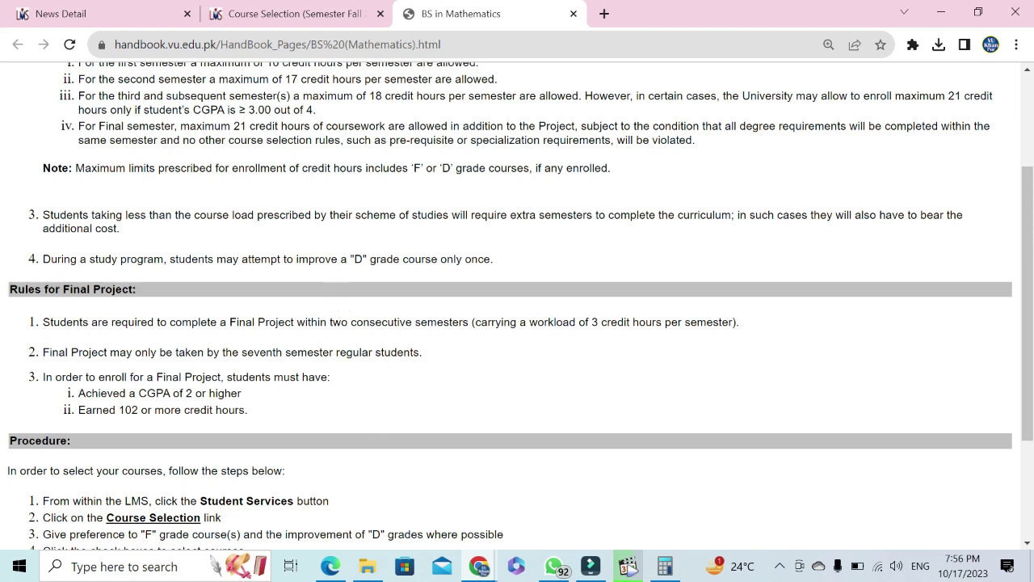
pyautogui.scroll(2, 406, 111)
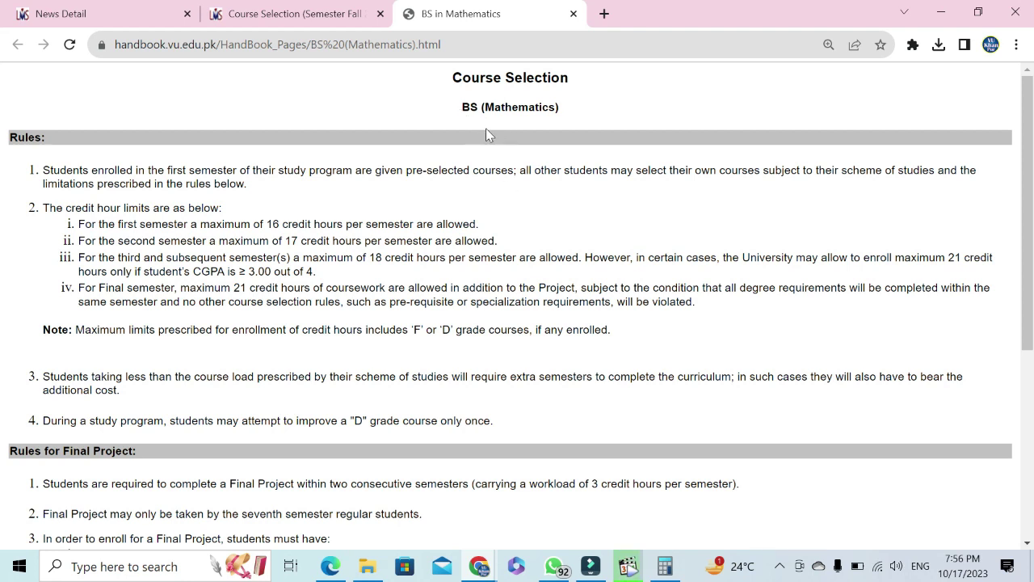
pyautogui.moveTo(560, 113); pyautogui.dragTo(453, 110)
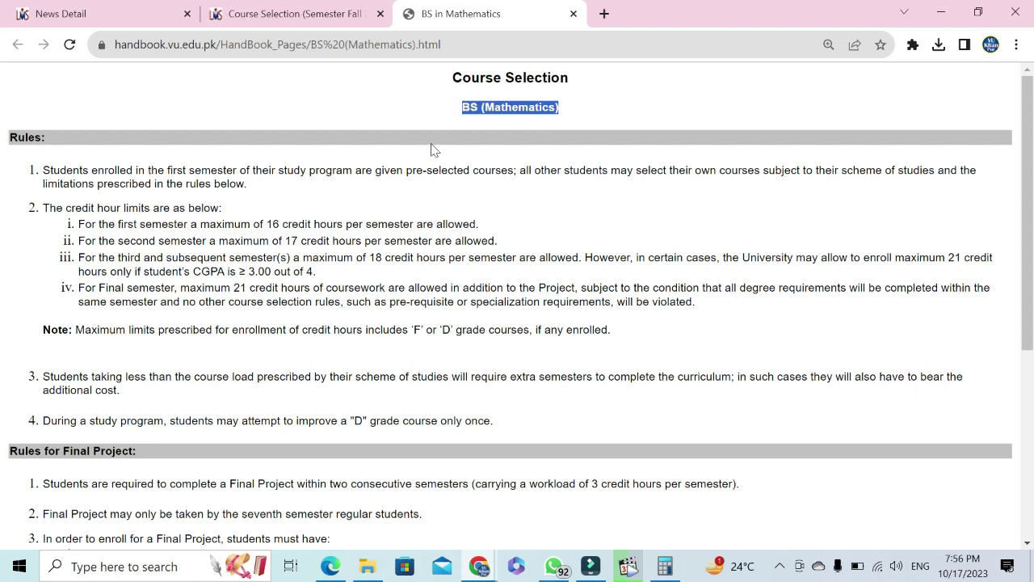
# Step: Return to the Fall 2023 enrollment page and select CS201, ECO401 and ECO402 in the New Courses list
pyautogui.click(293, 22)
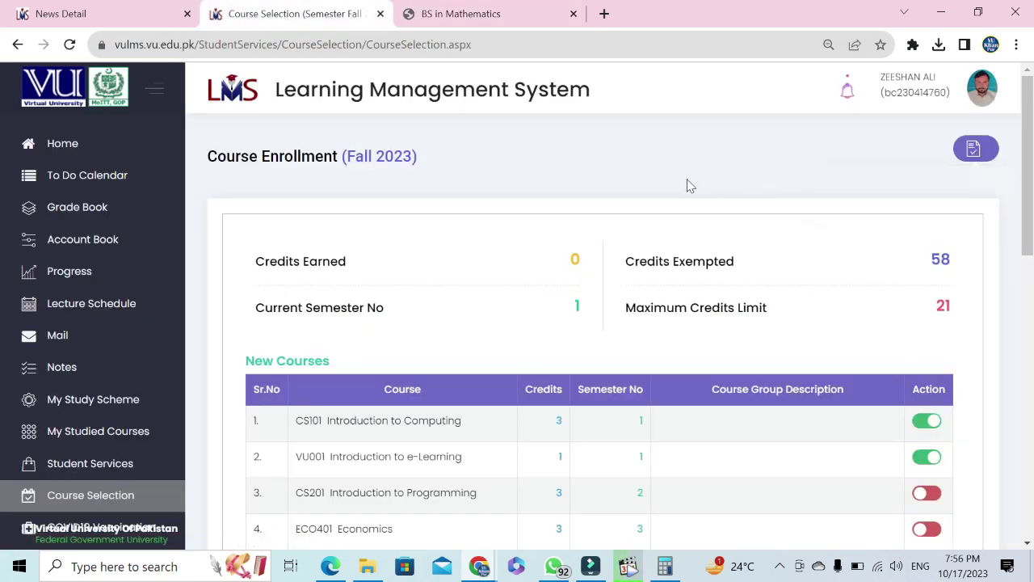
pyautogui.scroll(-1, 671, 218)
pyautogui.scroll(-1, 599, 281)
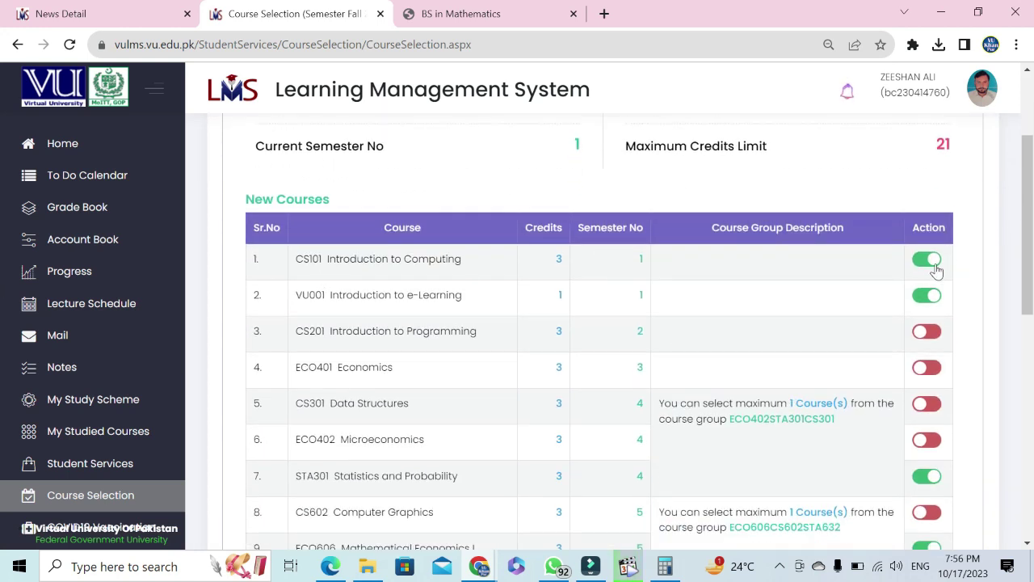
pyautogui.click(926, 332)
pyautogui.click(927, 367)
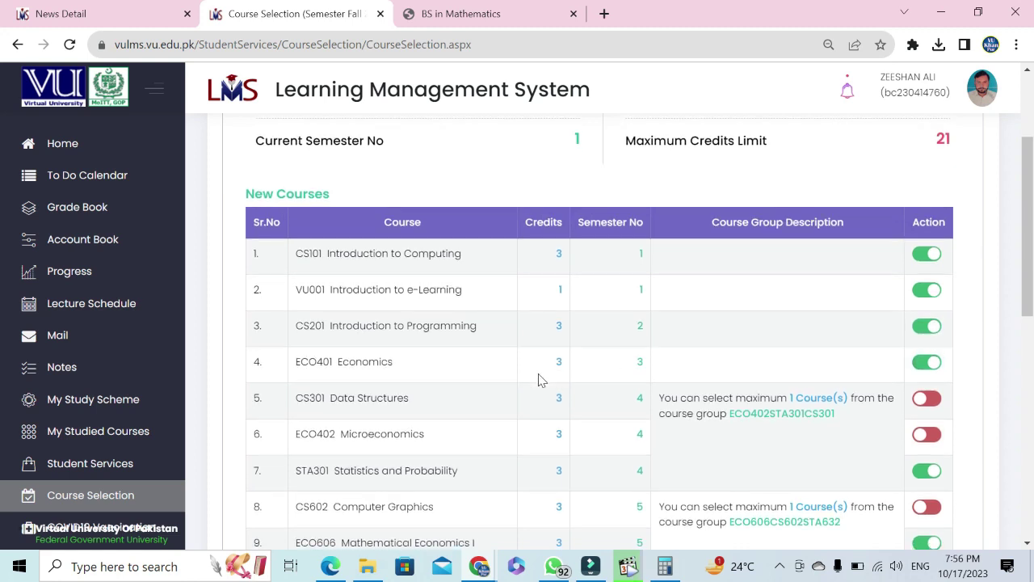
pyautogui.scroll(-1, 540, 379)
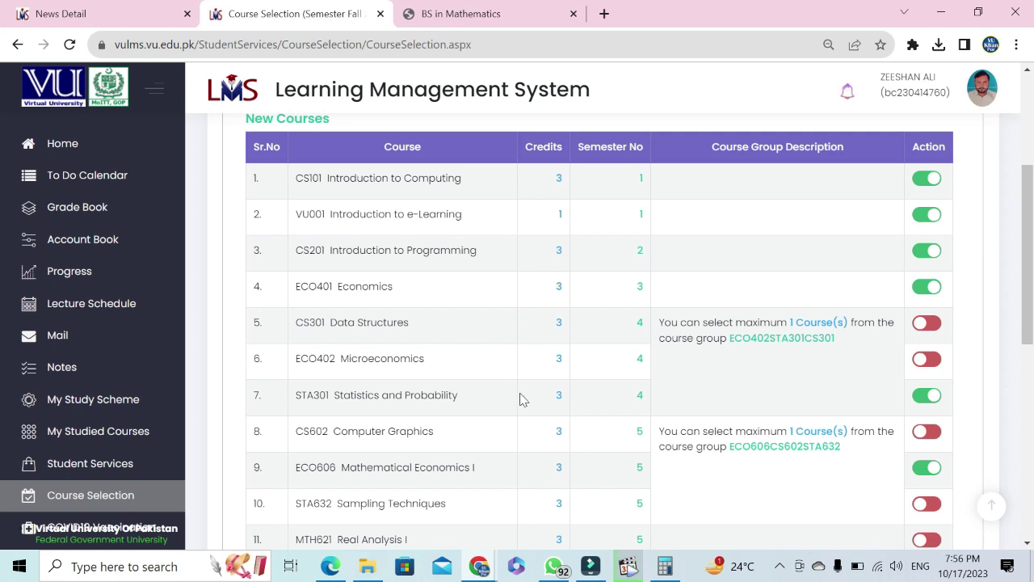
pyautogui.click(929, 362)
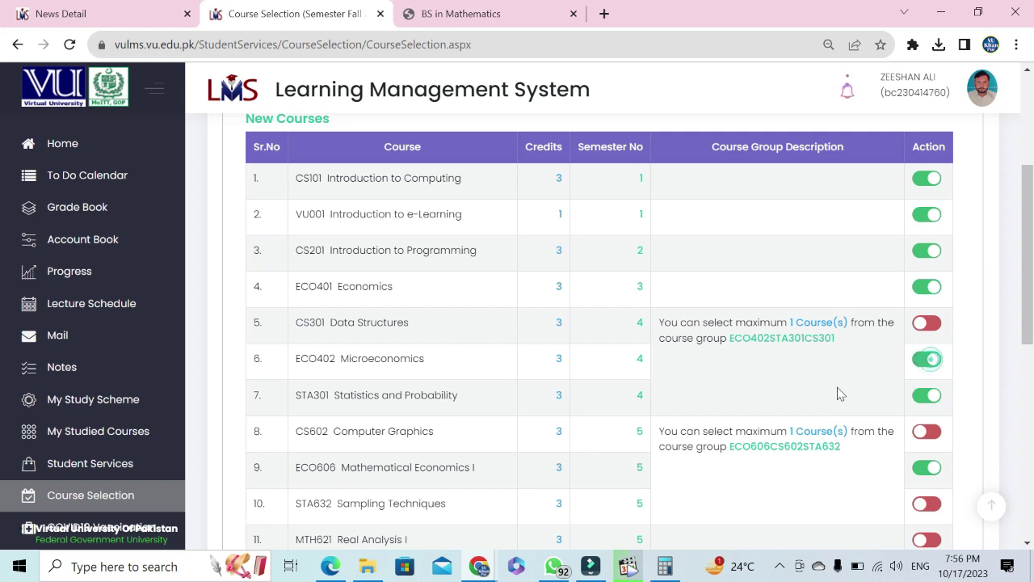
# Step: Review the selected courses and course group limits across the whole New Courses list, down to the enrollment acknowledgement
pyautogui.scroll(-1, 552, 364)
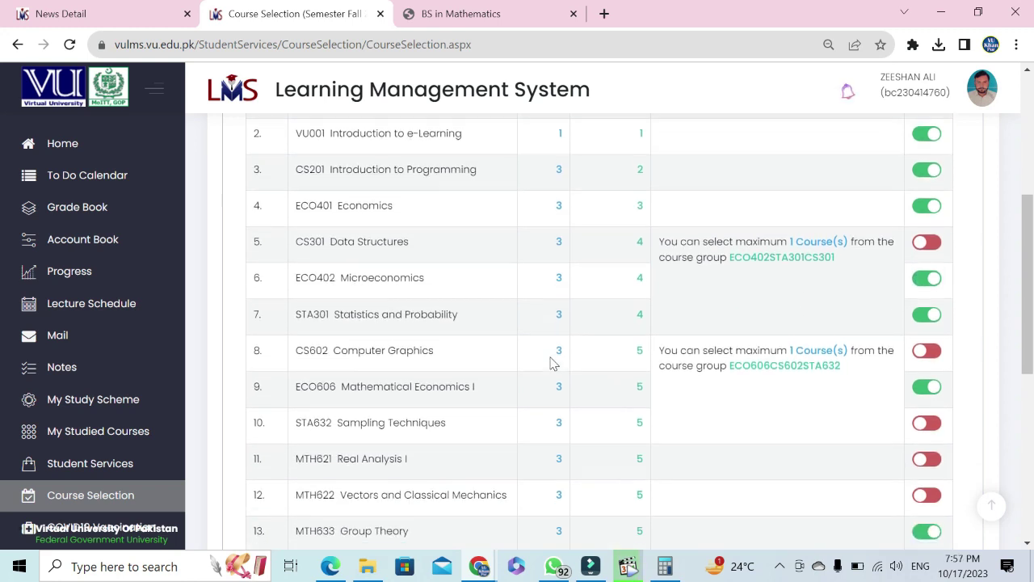
pyautogui.scroll(-3, 553, 364)
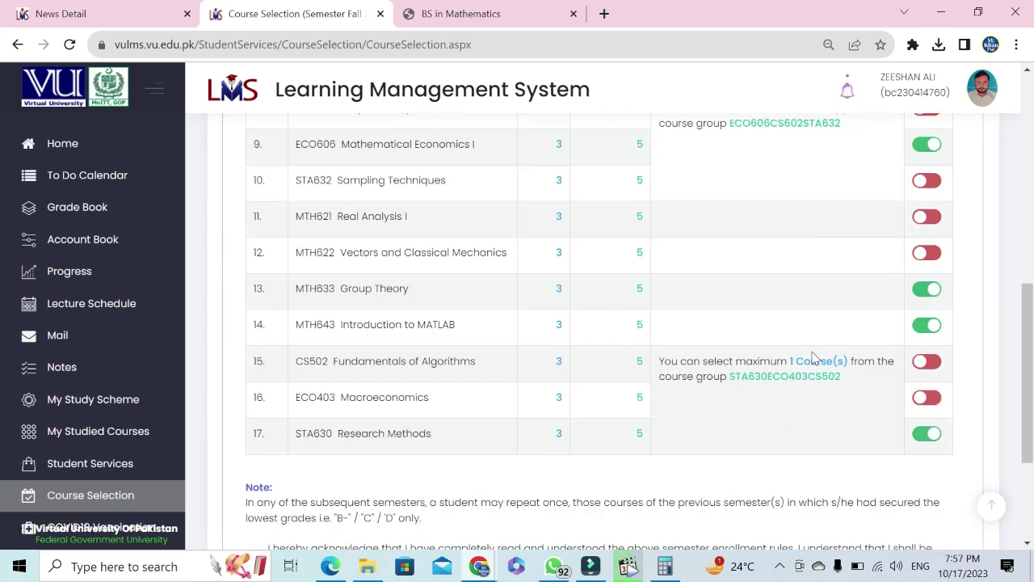
pyautogui.scroll(3, 889, 396)
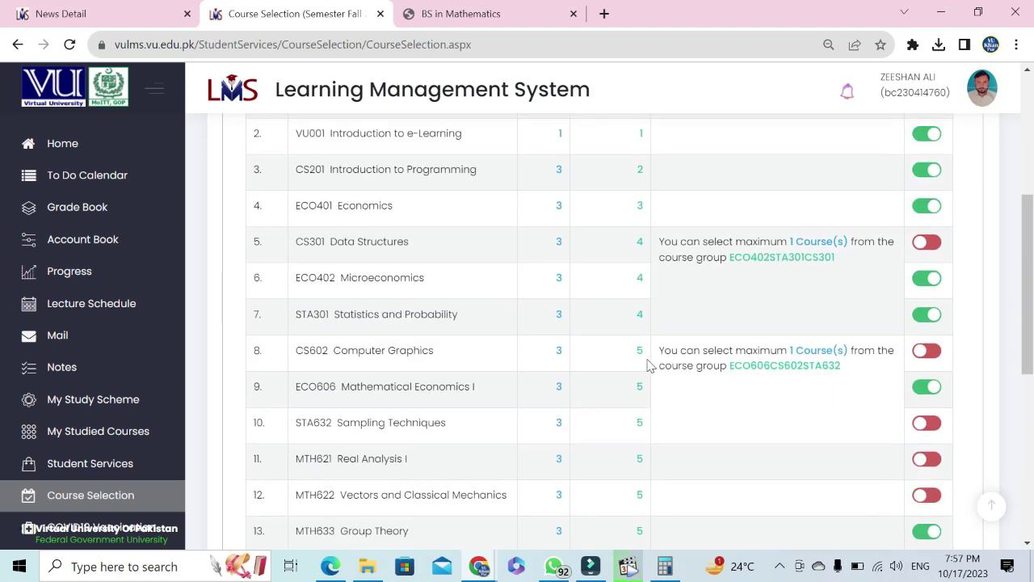
pyautogui.scroll(-3, 882, 402)
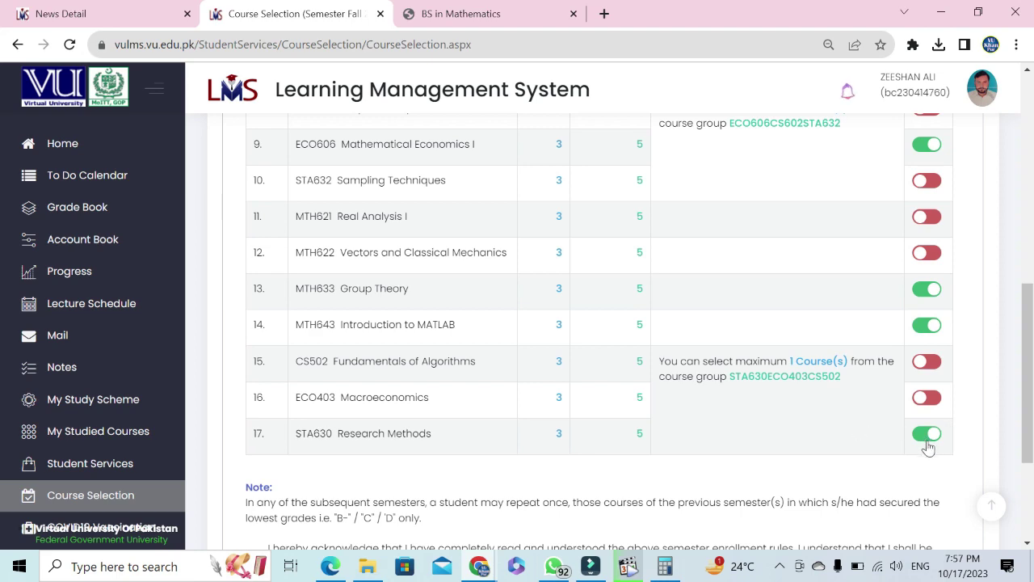
pyautogui.scroll(2, 812, 392)
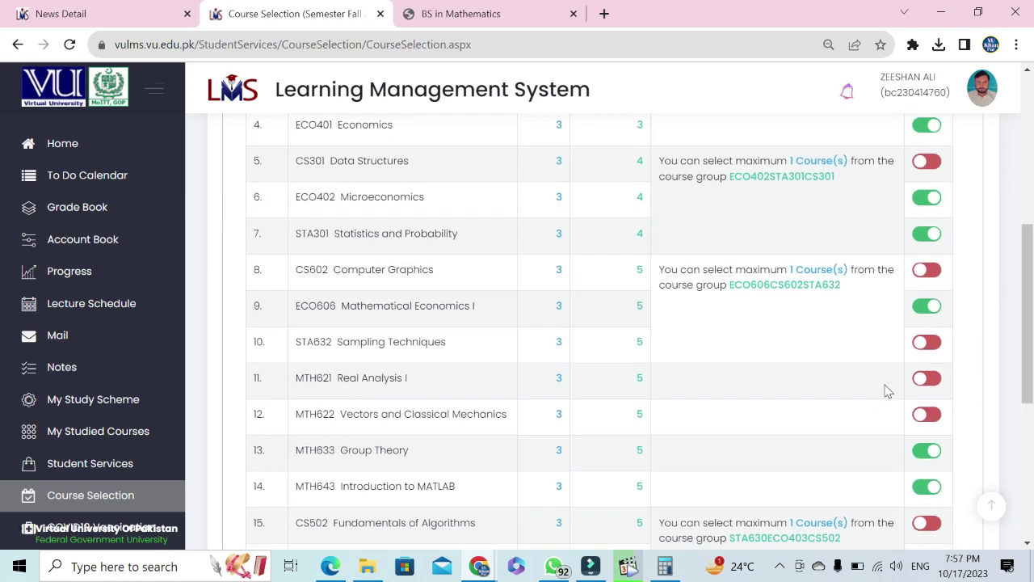
pyautogui.scroll(2, 889, 392)
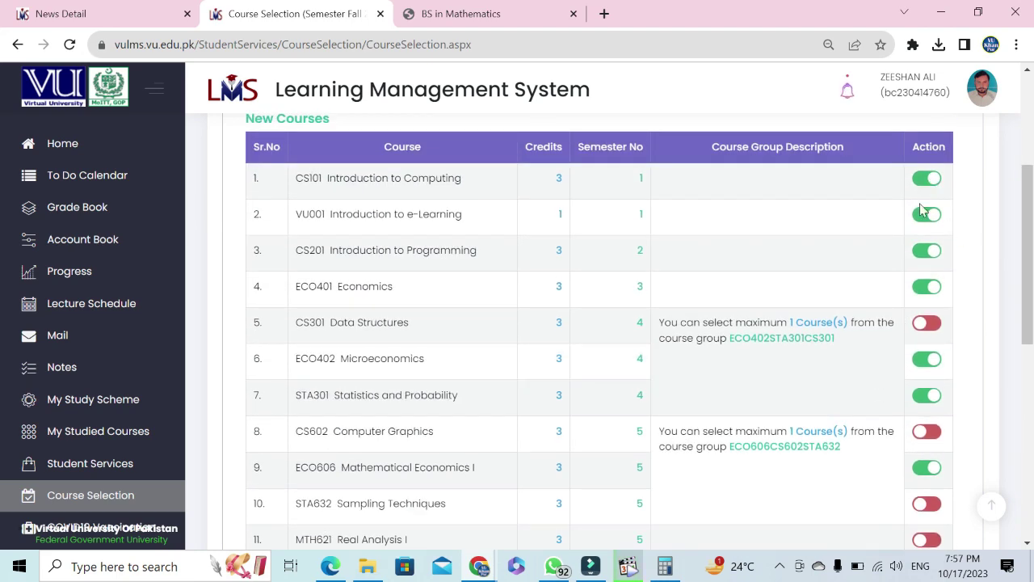
pyautogui.scroll(-2, 896, 349)
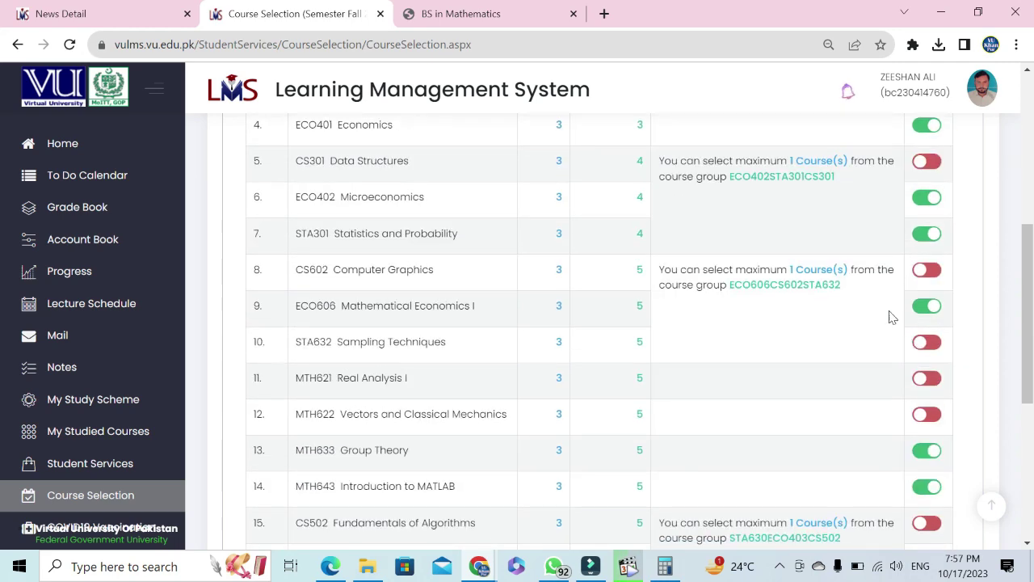
pyautogui.scroll(-3, 1021, 317)
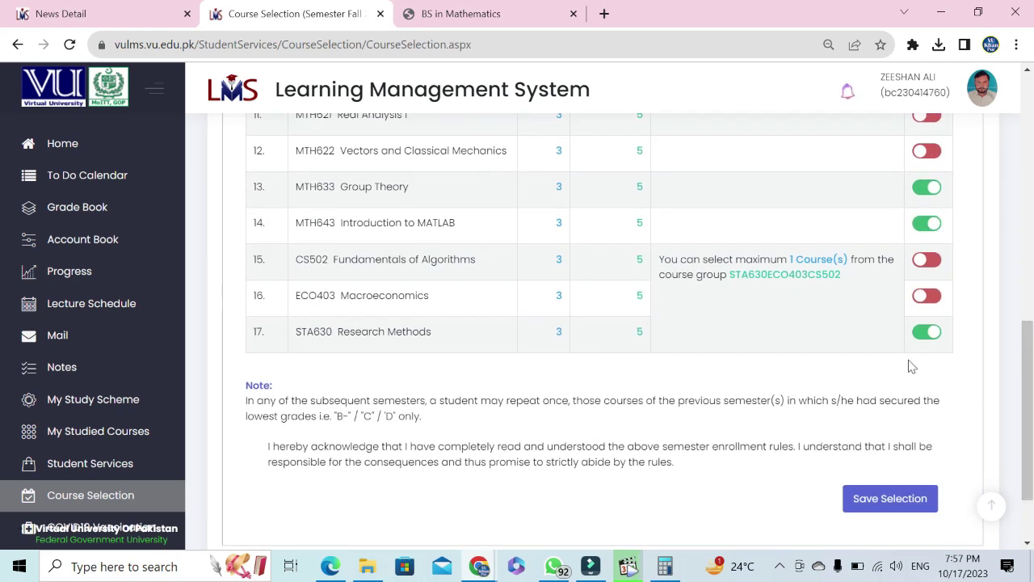
# Step: Compare the one-course limits of the three course groups with the courses selected in the New Courses list
pyautogui.scroll(2, 924, 330)
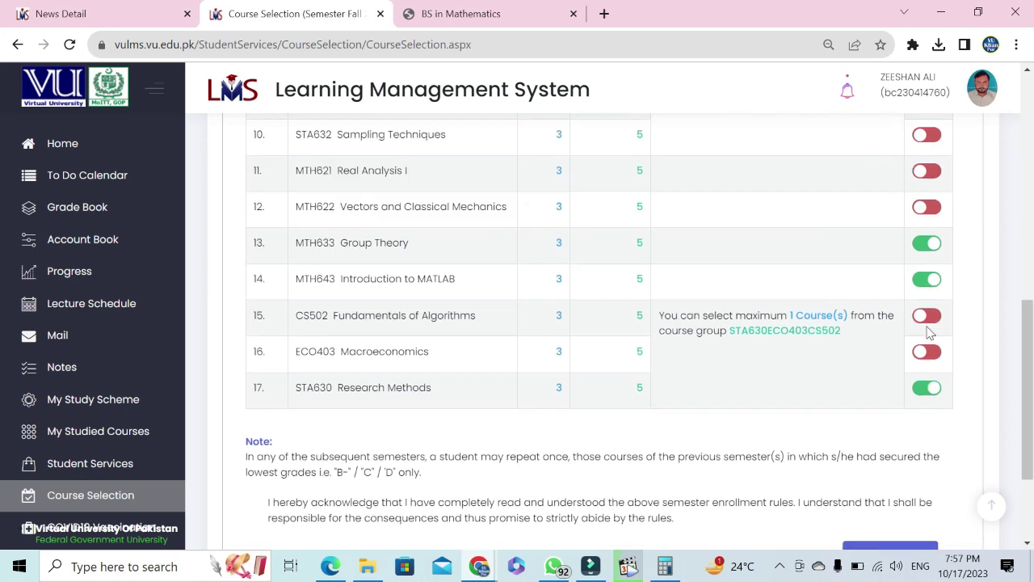
pyautogui.scroll(2, 923, 324)
pyautogui.scroll(-4, 856, 303)
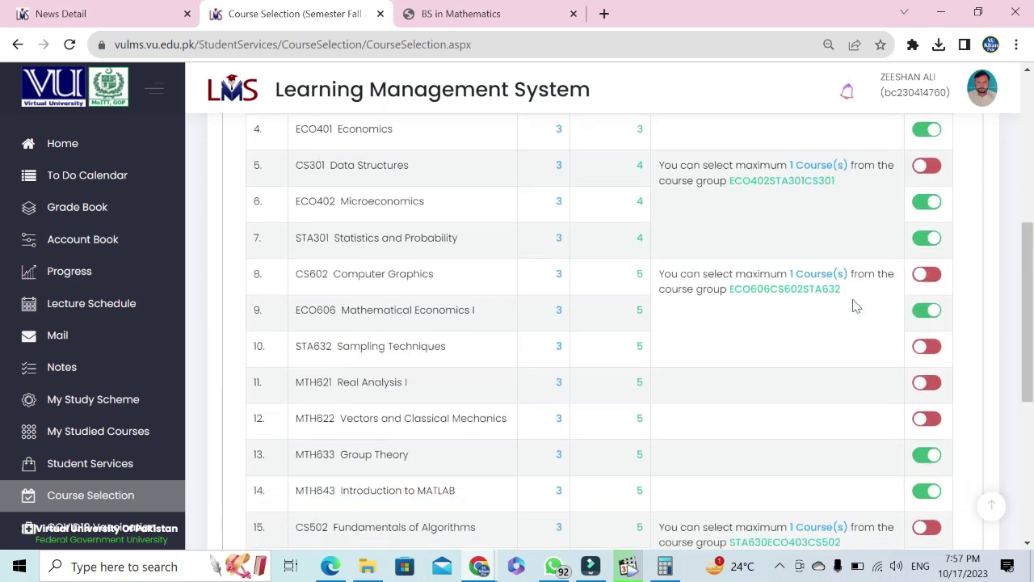
pyautogui.moveTo(1024, 364); pyautogui.dragTo(1021, 172)
pyautogui.scroll(-2, 860, 323)
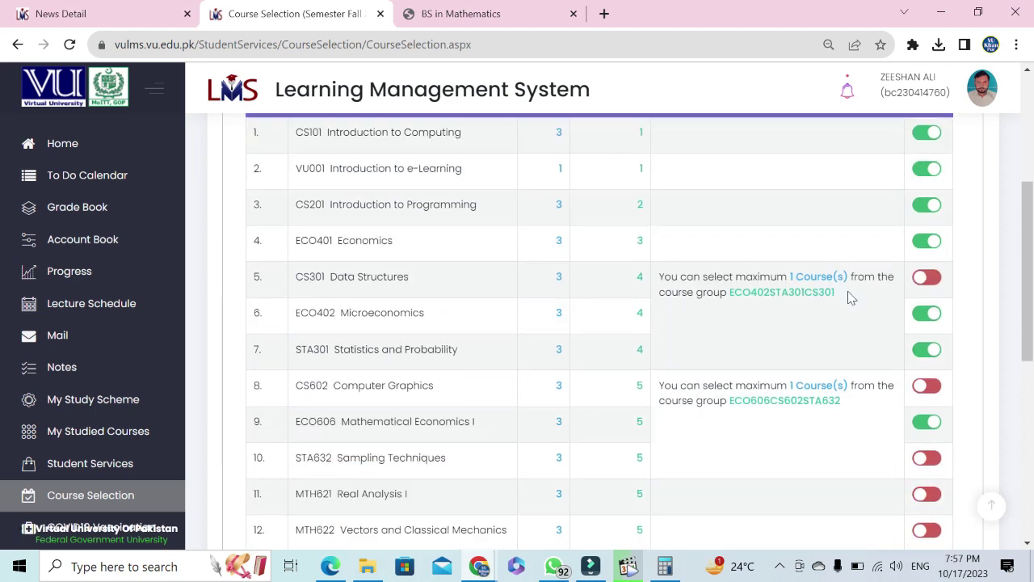
pyautogui.scroll(-1, 928, 300)
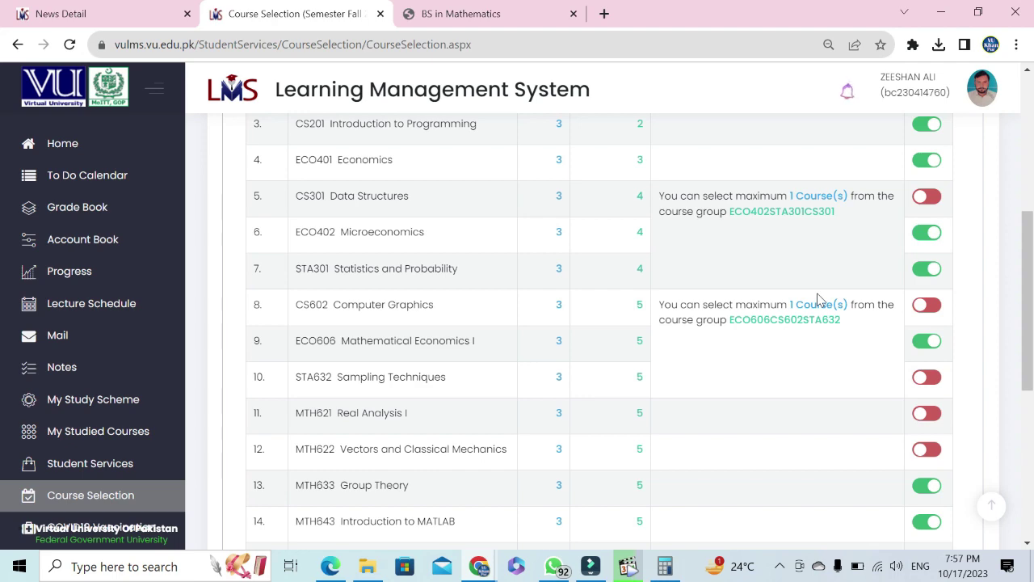
pyautogui.scroll(-3, 818, 299)
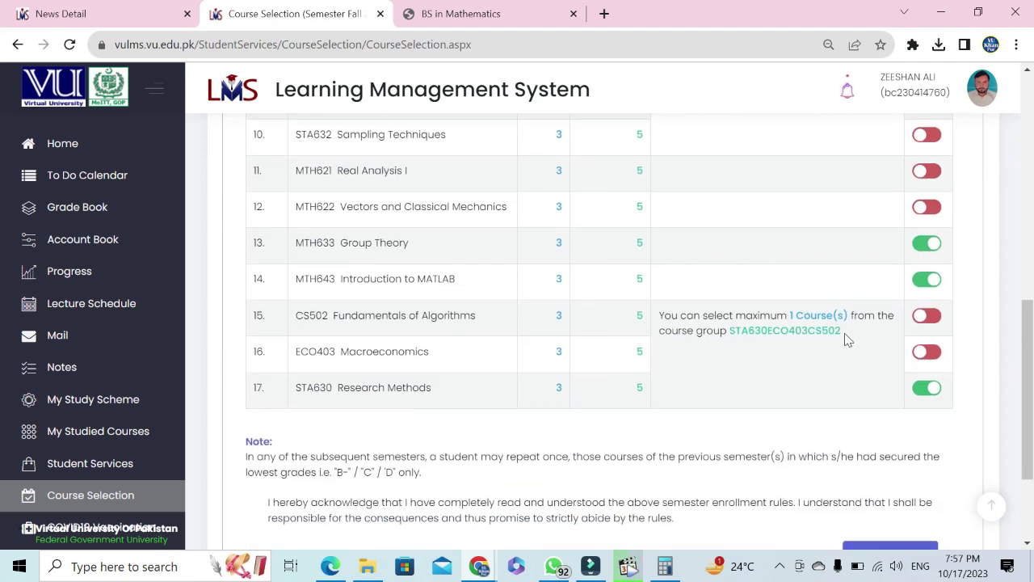
pyautogui.scroll(5, 661, 361)
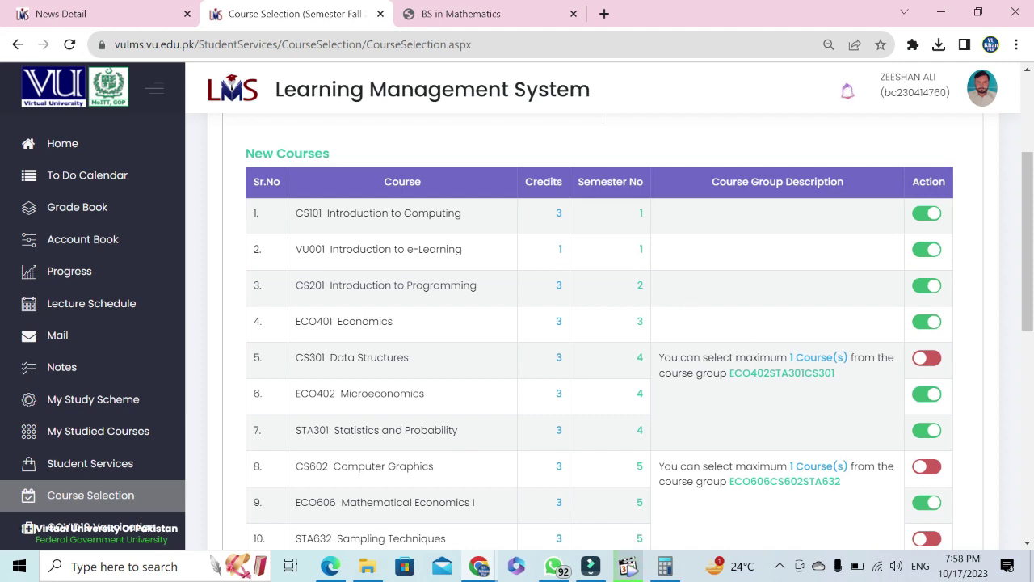
pyautogui.scroll(-2, 839, 284)
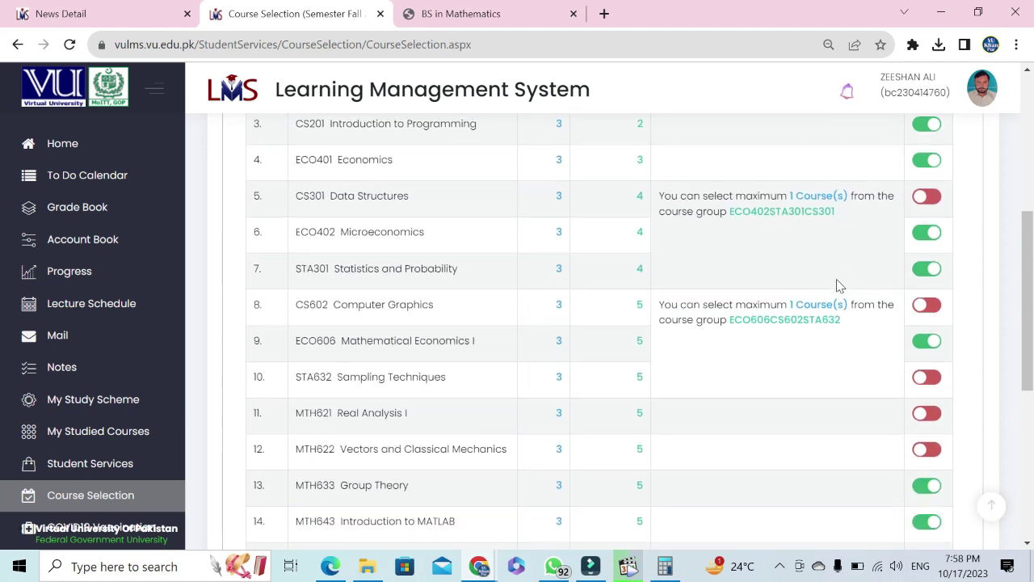
# Step: Examine the Maximum Credits Limit and check the selected New Courses against it, down to the enrollment acknowledgement
pyautogui.scroll(3, 840, 284)
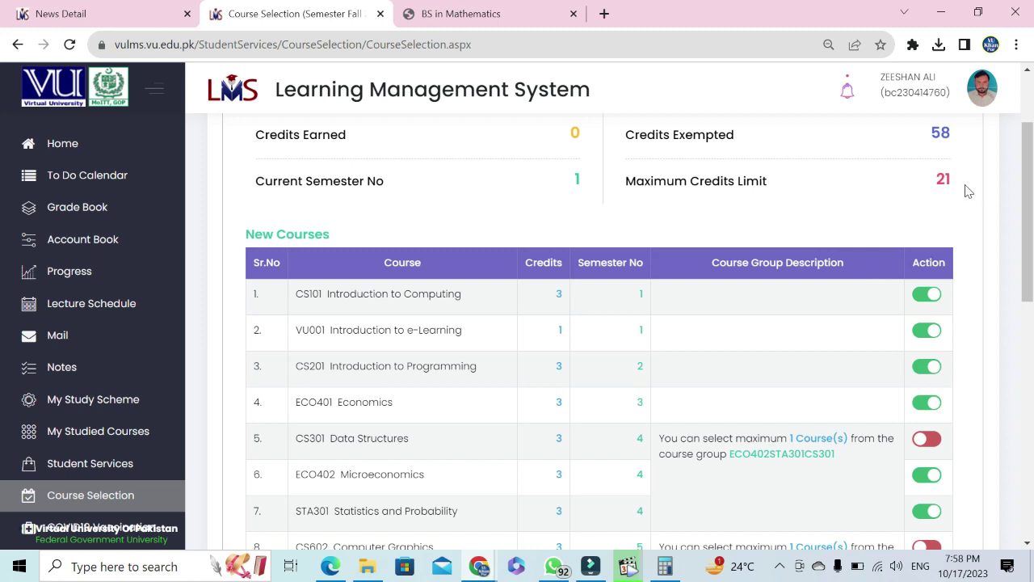
pyautogui.doubleClick(943, 179)
pyautogui.scroll(-6, 697, 343)
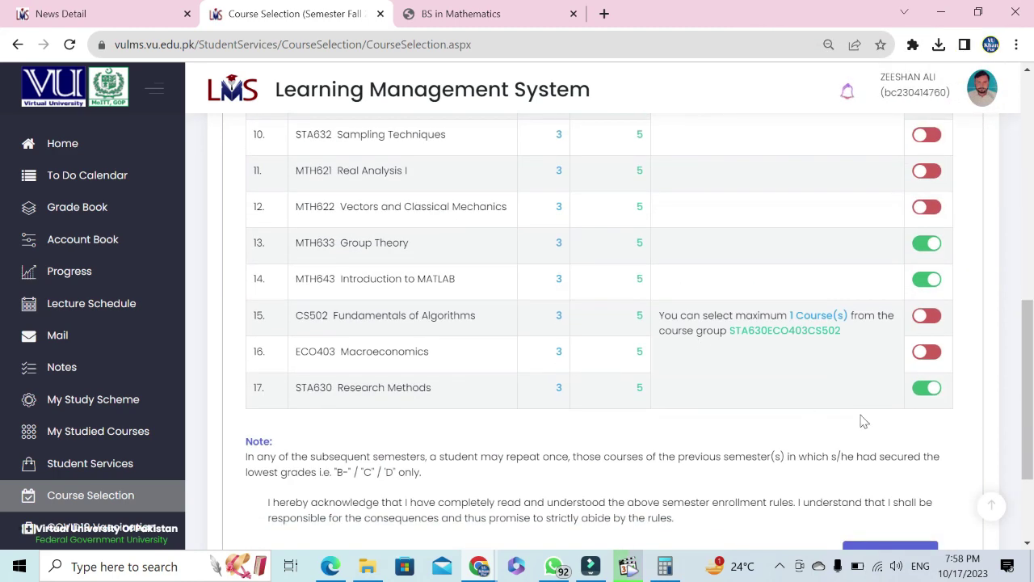
pyautogui.scroll(-2, 864, 421)
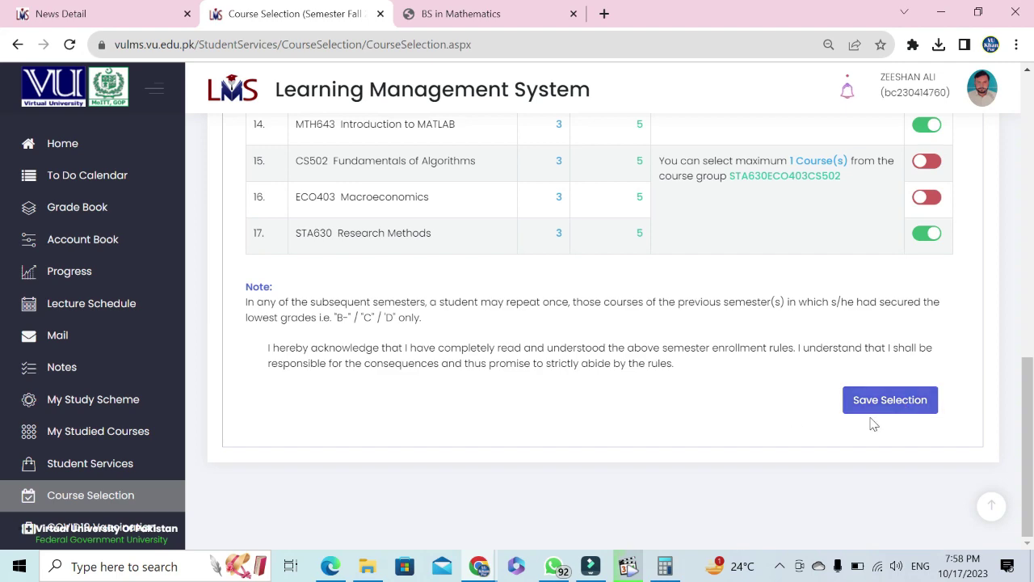
pyautogui.scroll(2, 872, 423)
pyautogui.scroll(5, 873, 424)
pyautogui.scroll(-5, 878, 474)
pyautogui.scroll(4, 878, 474)
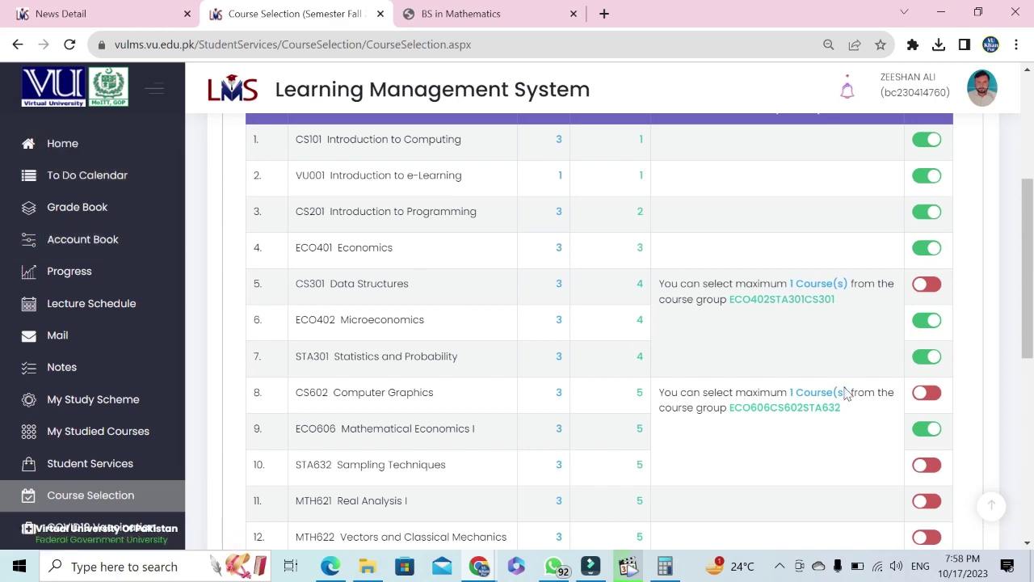
pyautogui.scroll(-4, 905, 370)
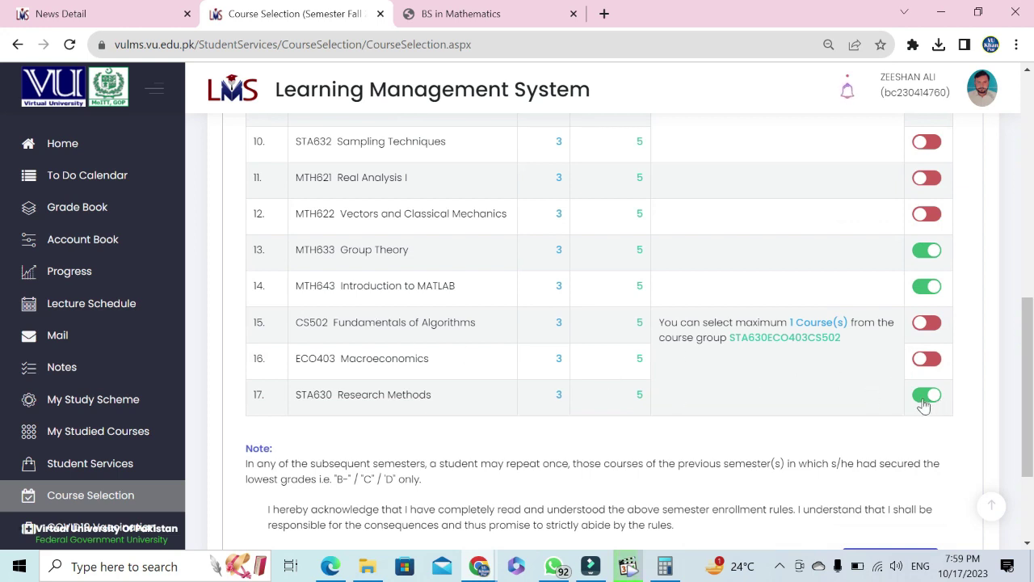
# Step: Leave the enrollment page for the home page without saving, and reopen the Fall 2023 course selection
pyautogui.click(68, 150)
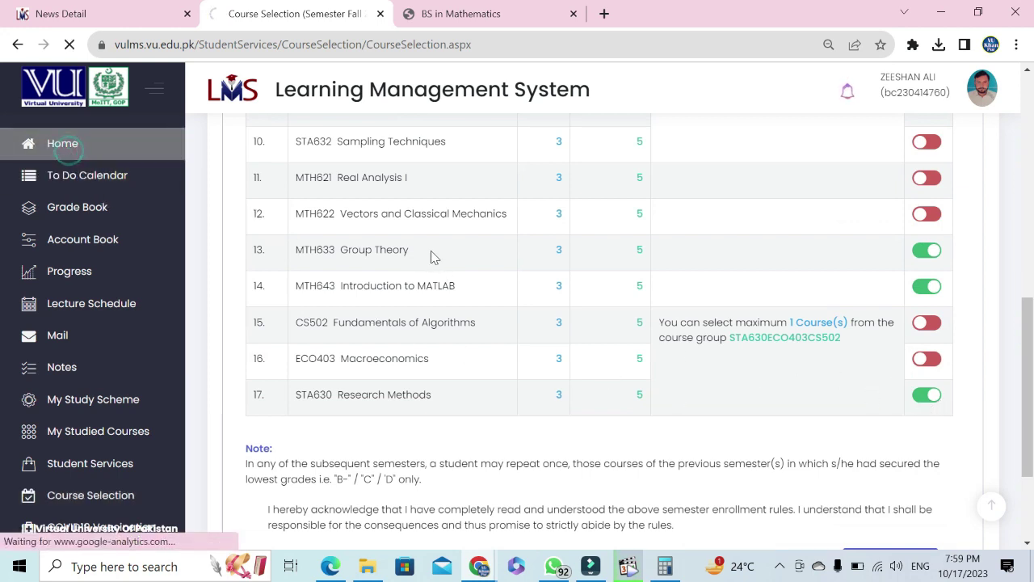
pyautogui.scroll(-2, 104, 327)
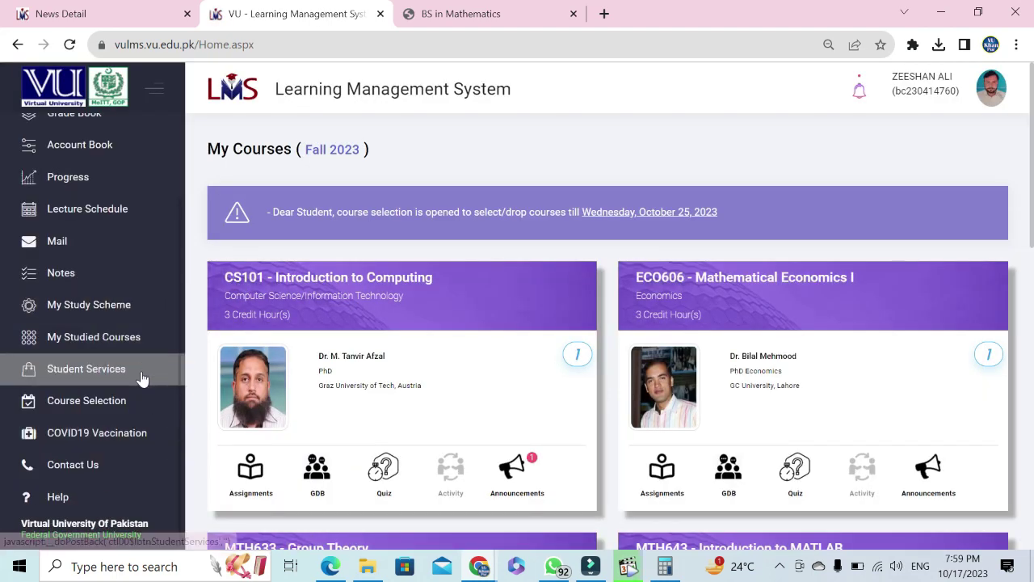
pyautogui.click(89, 401)
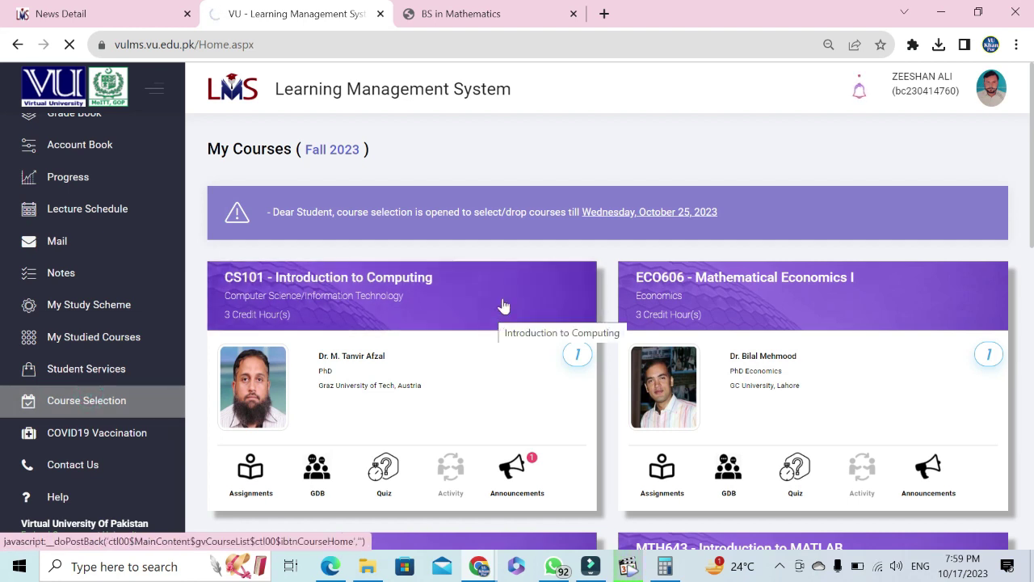
# Step: Check the New Courses list with STA301 Statistics and Probability selected, and save the Fall 2023 course selection
pyautogui.scroll(-3, 570, 175)
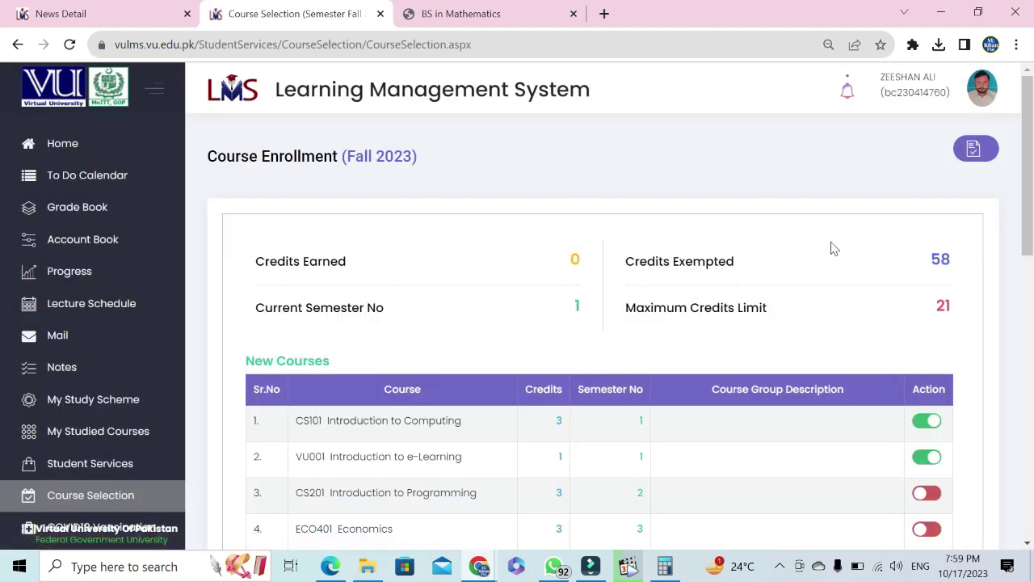
pyautogui.scroll(-5, 840, 267)
pyautogui.click(924, 234)
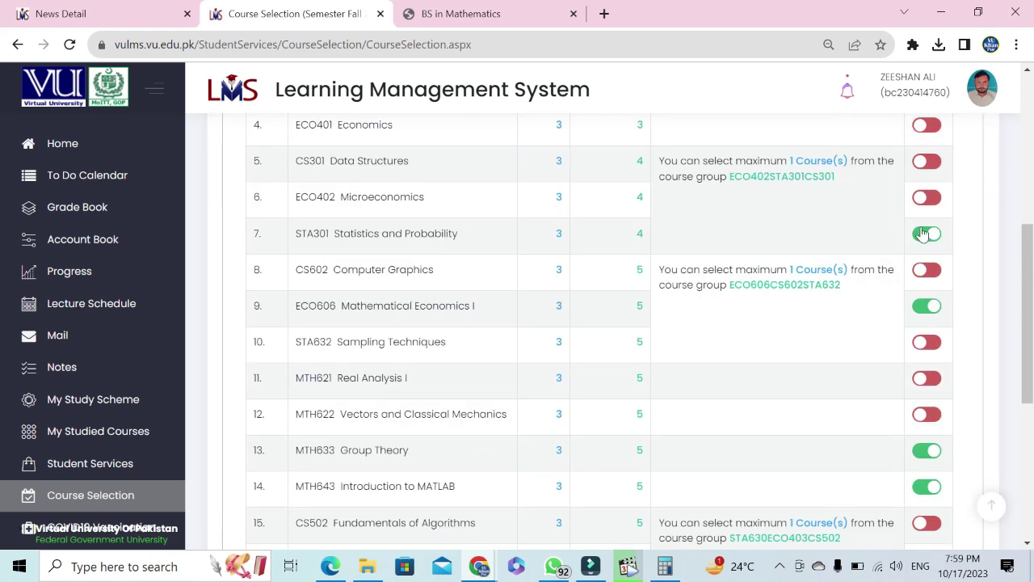
pyautogui.scroll(-5, 926, 339)
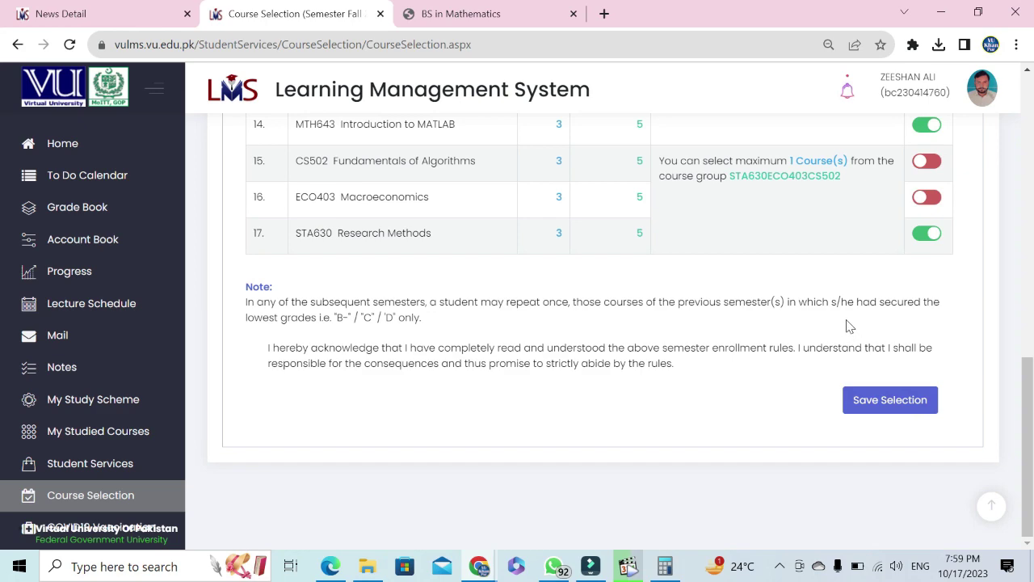
pyautogui.scroll(3, 813, 312)
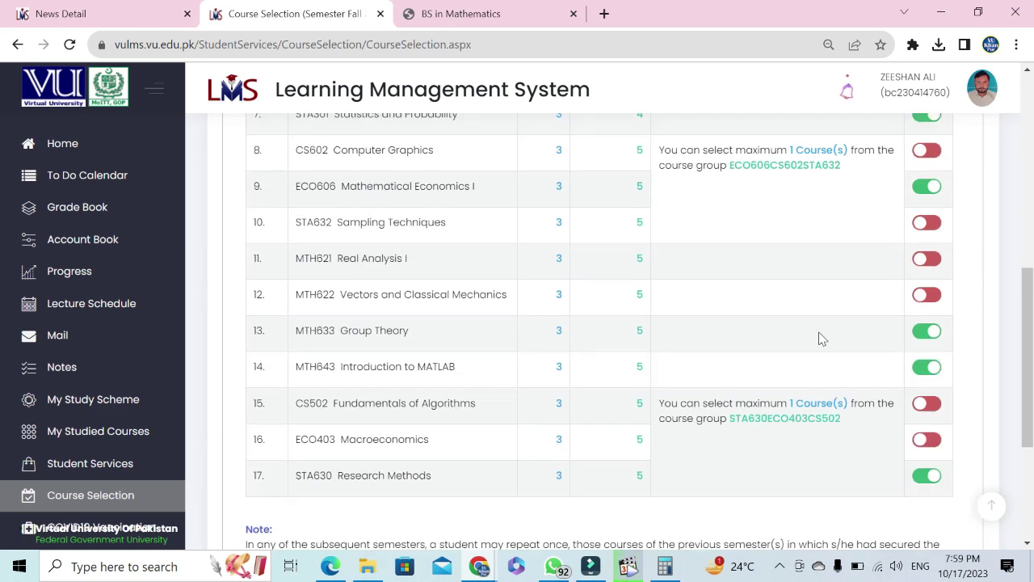
pyautogui.scroll(2, 802, 332)
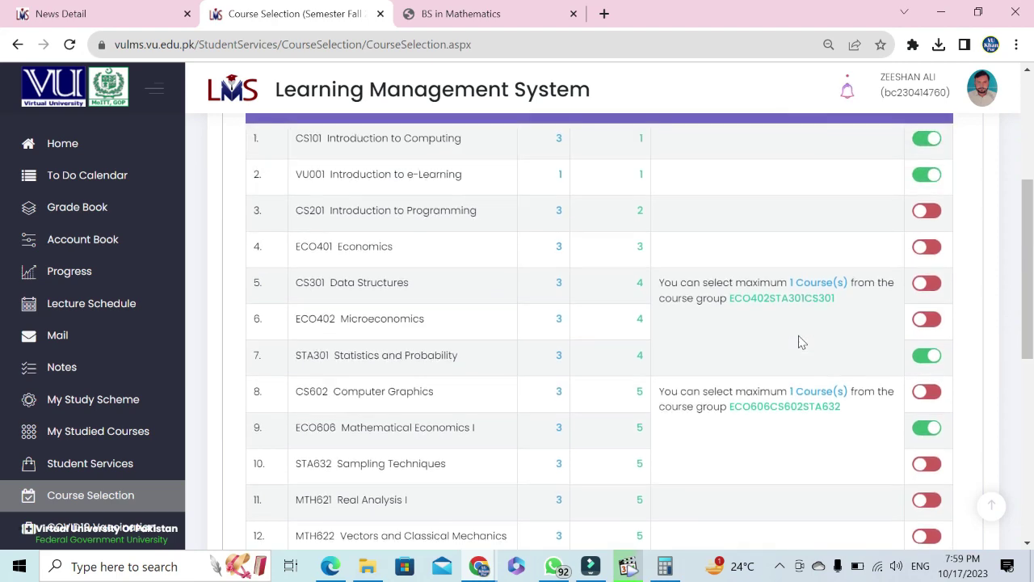
pyautogui.scroll(-4, 798, 342)
pyautogui.scroll(-1, 833, 366)
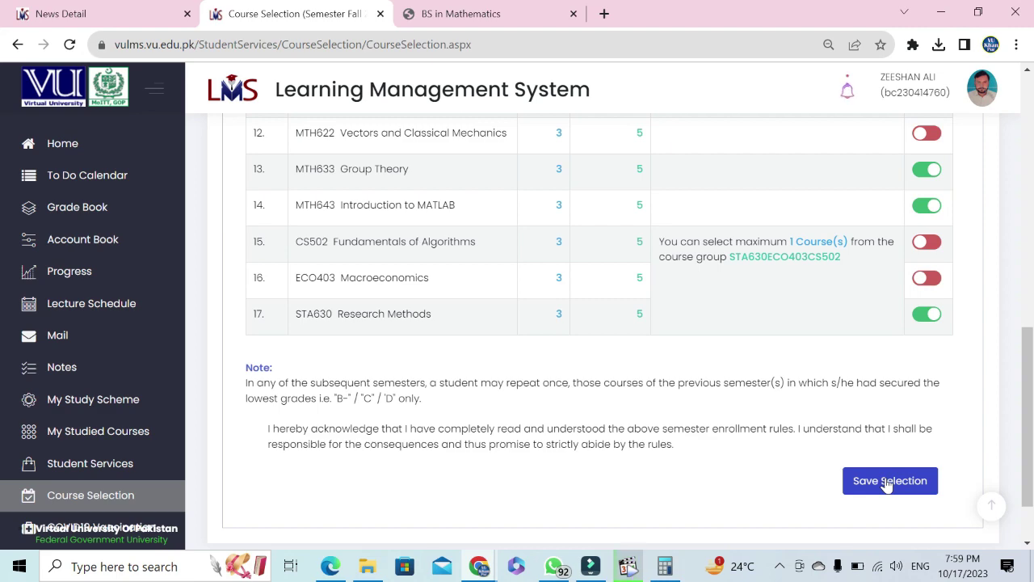
pyautogui.scroll(4, 828, 226)
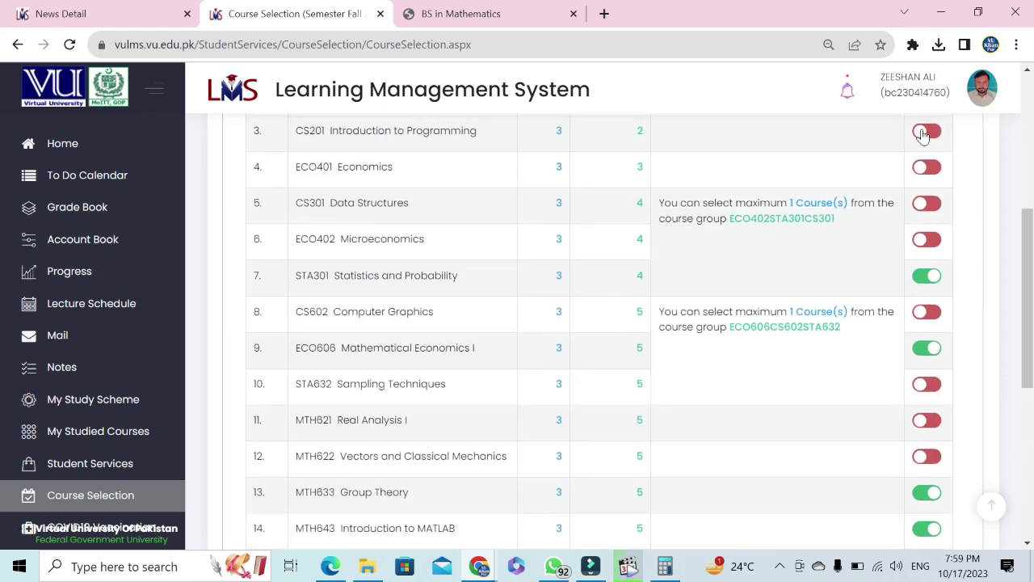
pyautogui.scroll(-5, 923, 293)
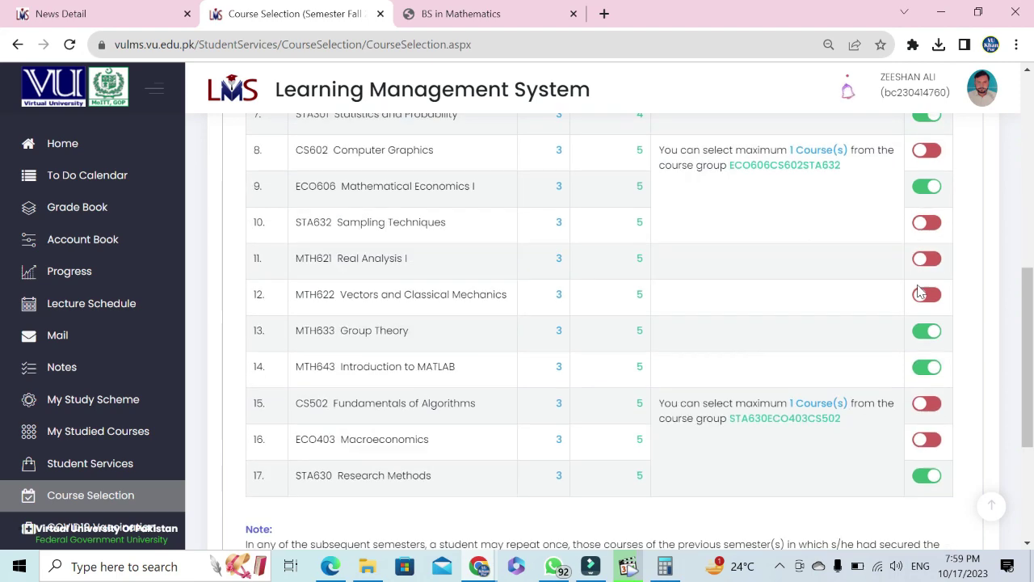
pyautogui.click(882, 408)
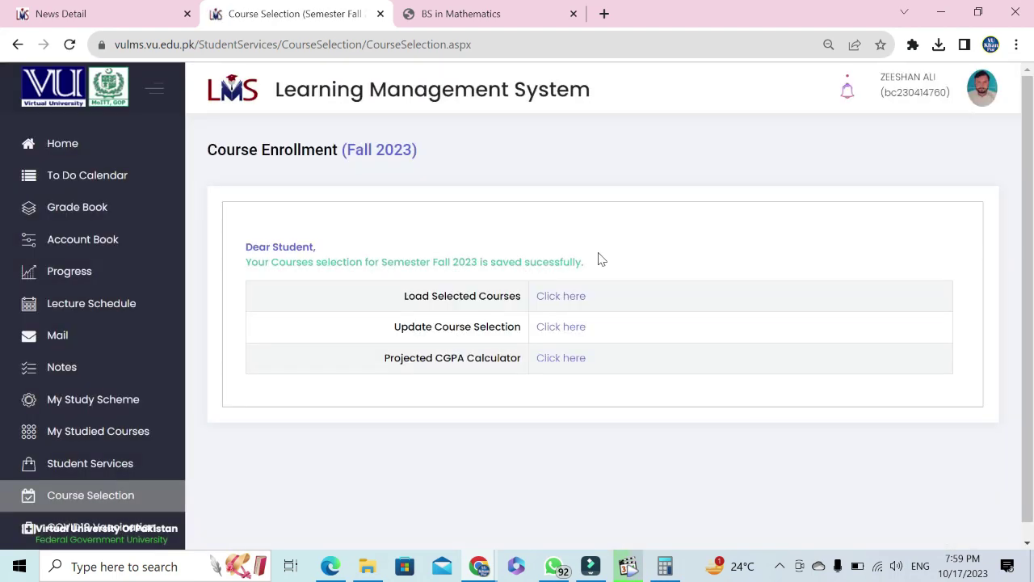
# Step: Load the selected courses and look over the Fall 2023 course cards under My Courses
pyautogui.click(560, 297)
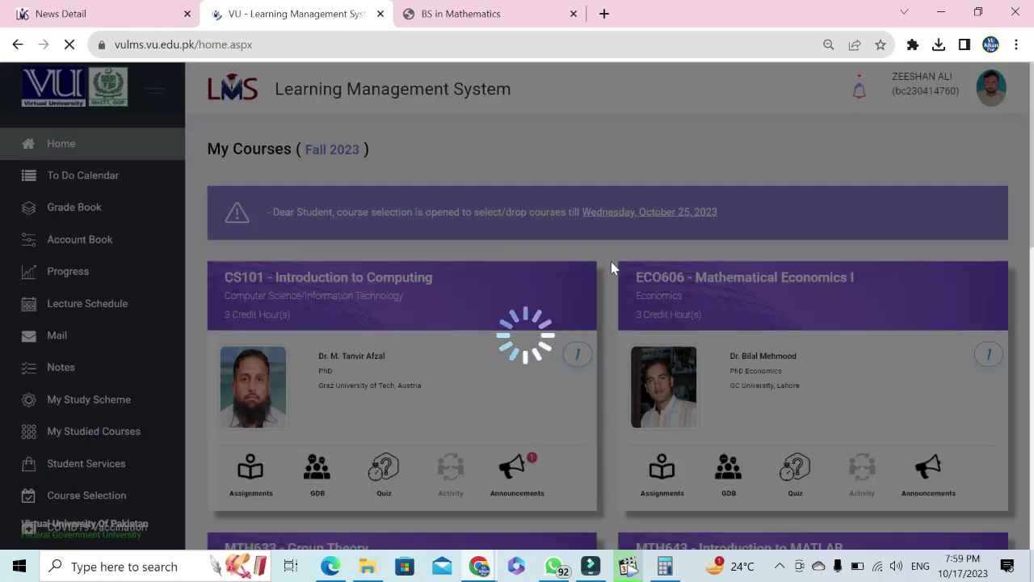
pyautogui.scroll(-5, 584, 307)
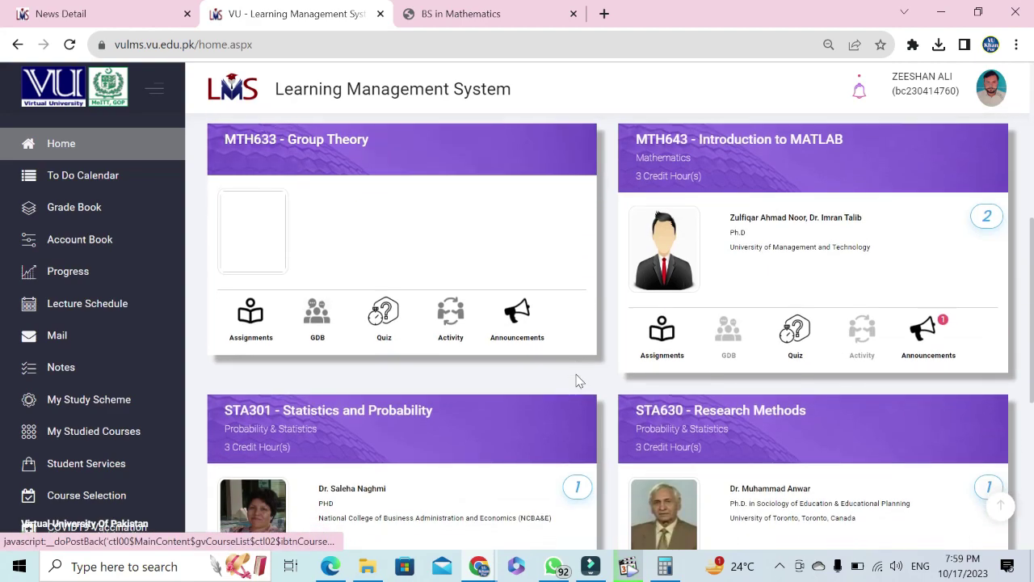
pyautogui.scroll(-5, 577, 381)
pyautogui.scroll(6, 472, 406)
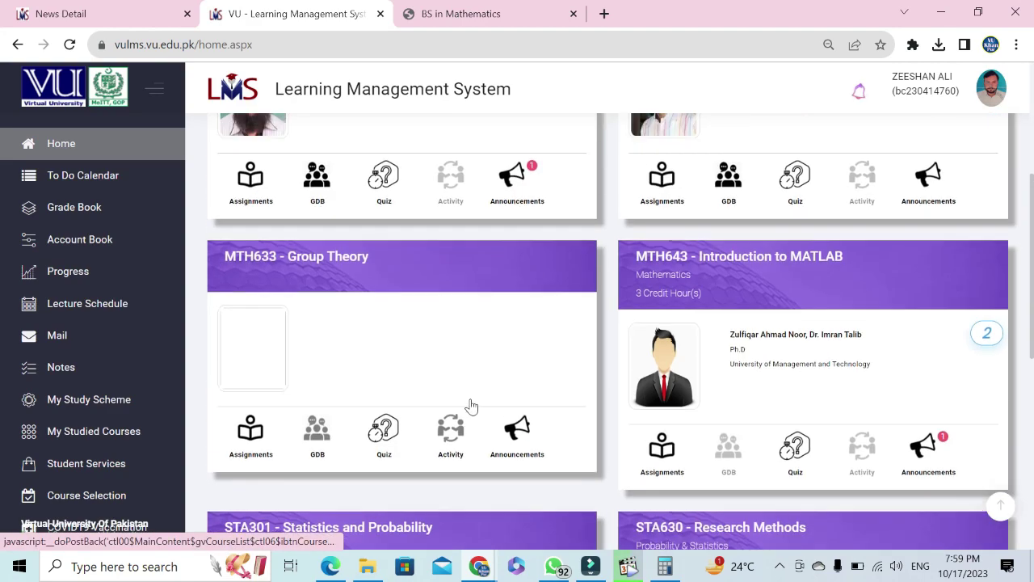
pyautogui.scroll(4, 472, 406)
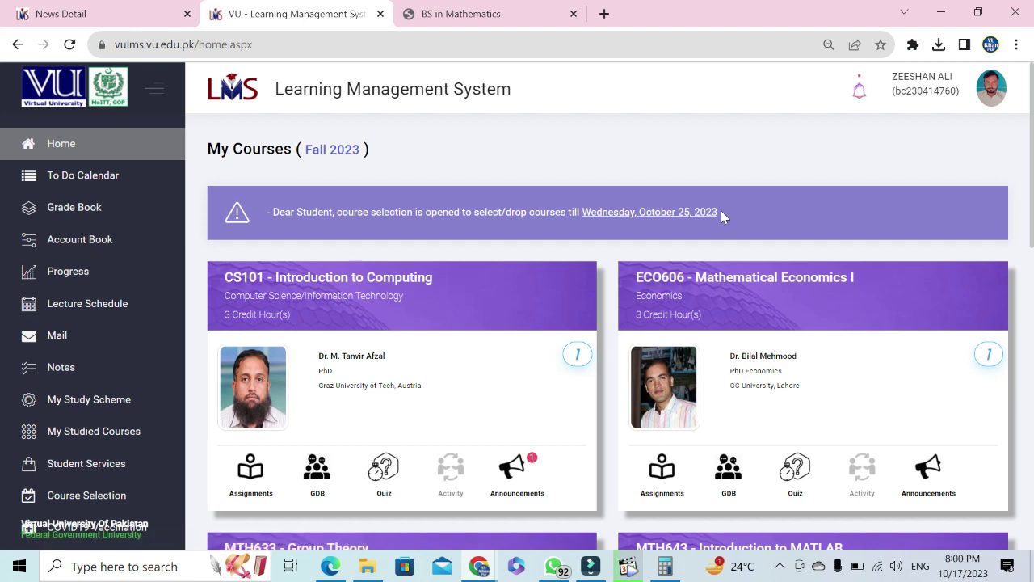
# Step: Highlight the select/drop deadline date in the course selection notice and review the enrolled courses below it
pyautogui.moveTo(720, 215); pyautogui.dragTo(583, 213)
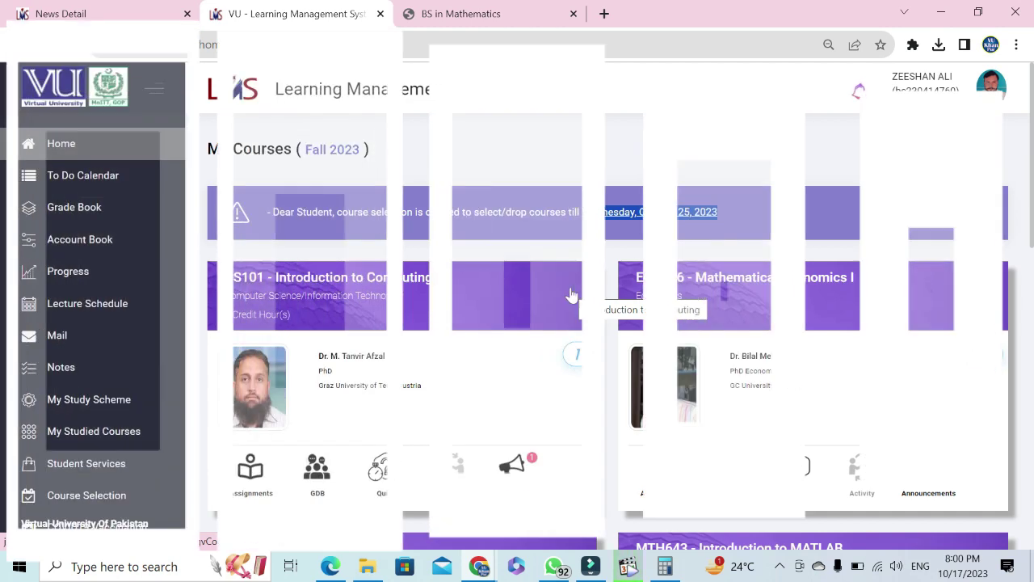
pyautogui.scroll(-2, 127, 353)
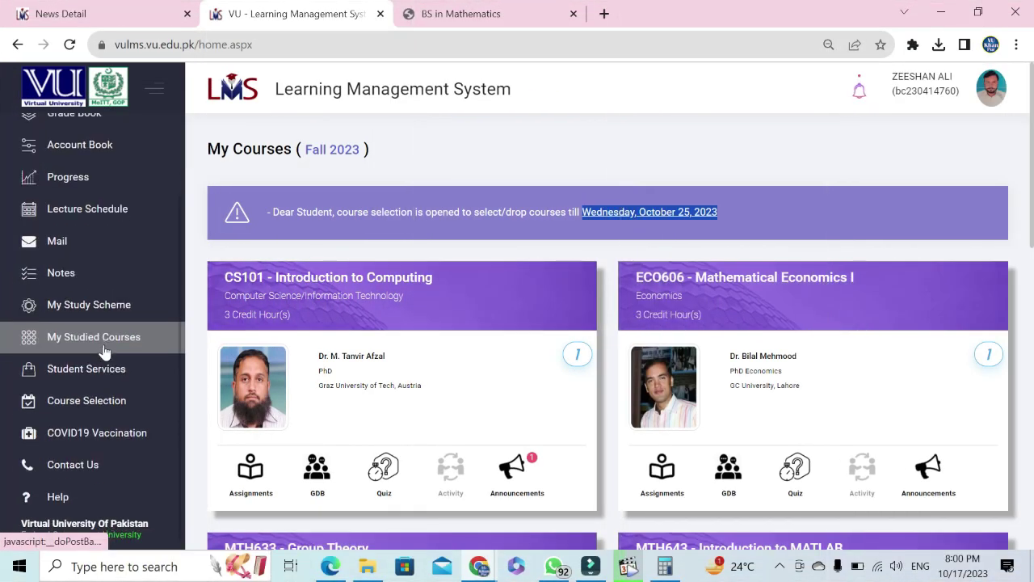
pyautogui.scroll(-6, 401, 282)
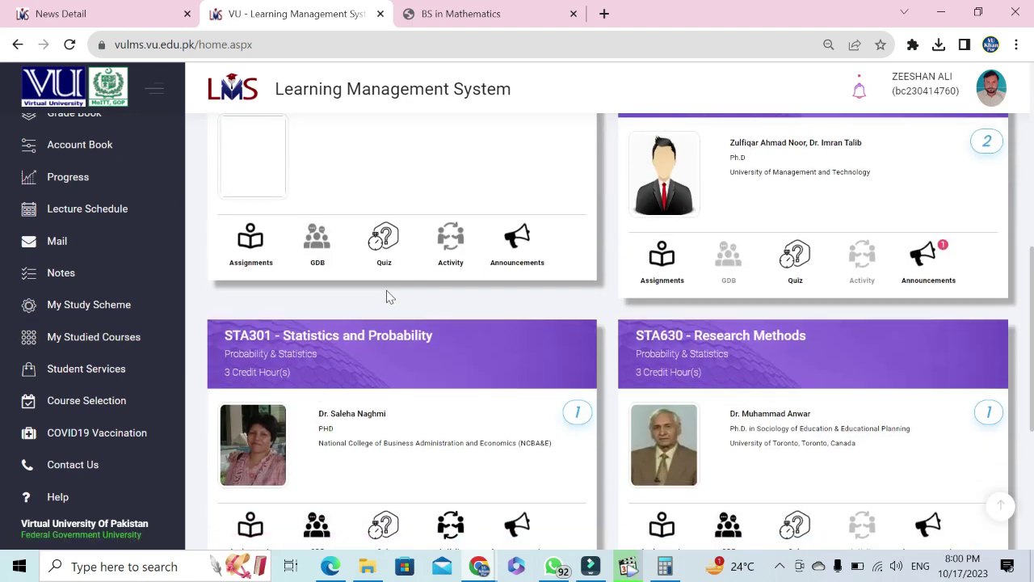
pyautogui.scroll(4, 388, 293)
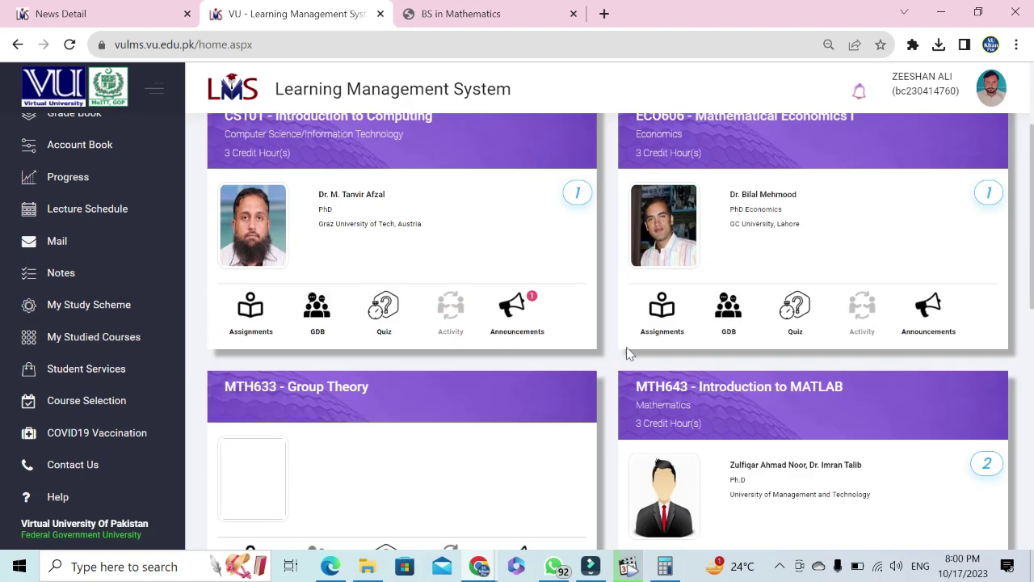
pyautogui.scroll(2, 626, 353)
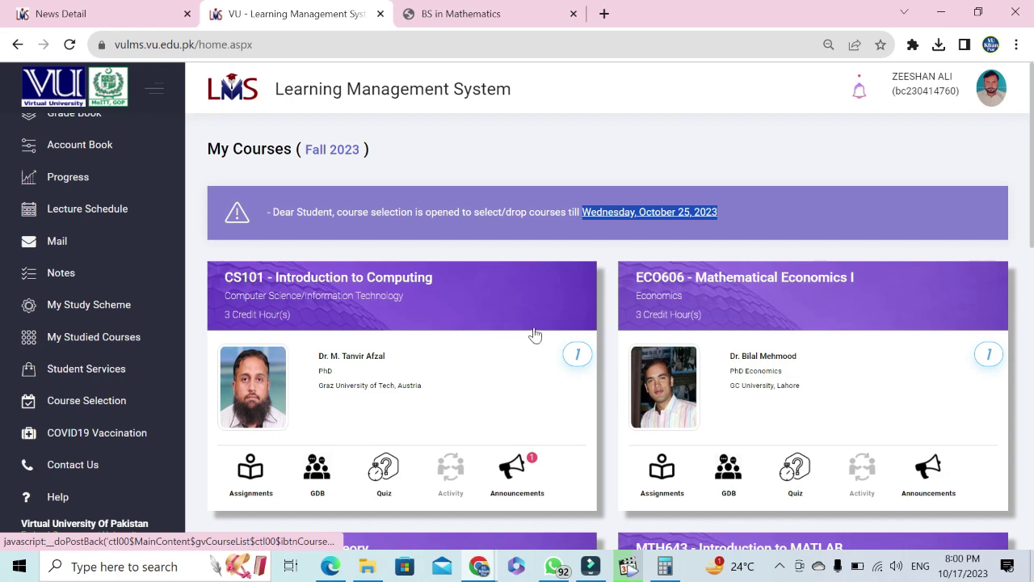
pyautogui.scroll(-1, 577, 335)
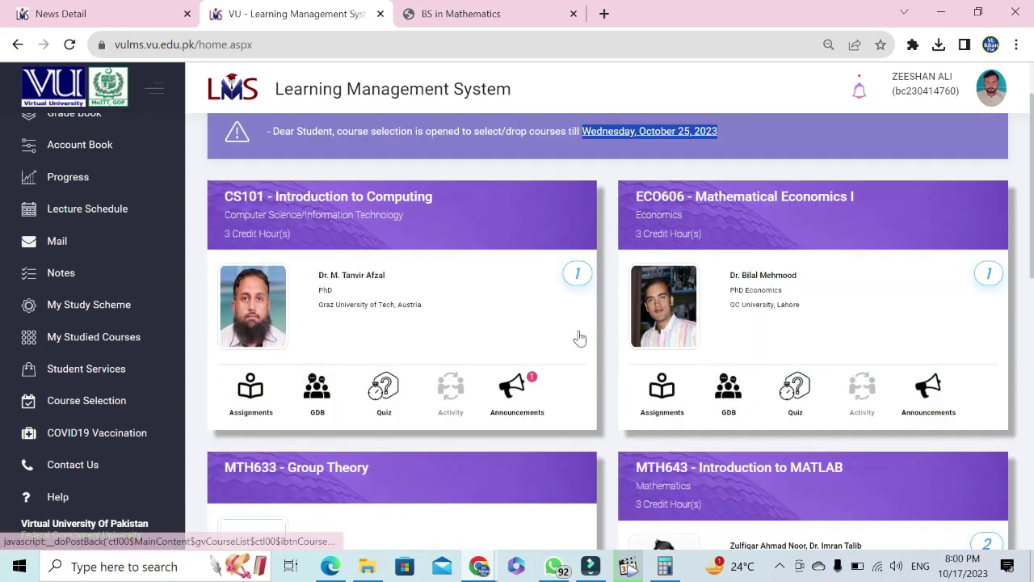
pyautogui.scroll(-3, 572, 339)
pyautogui.scroll(3, 572, 339)
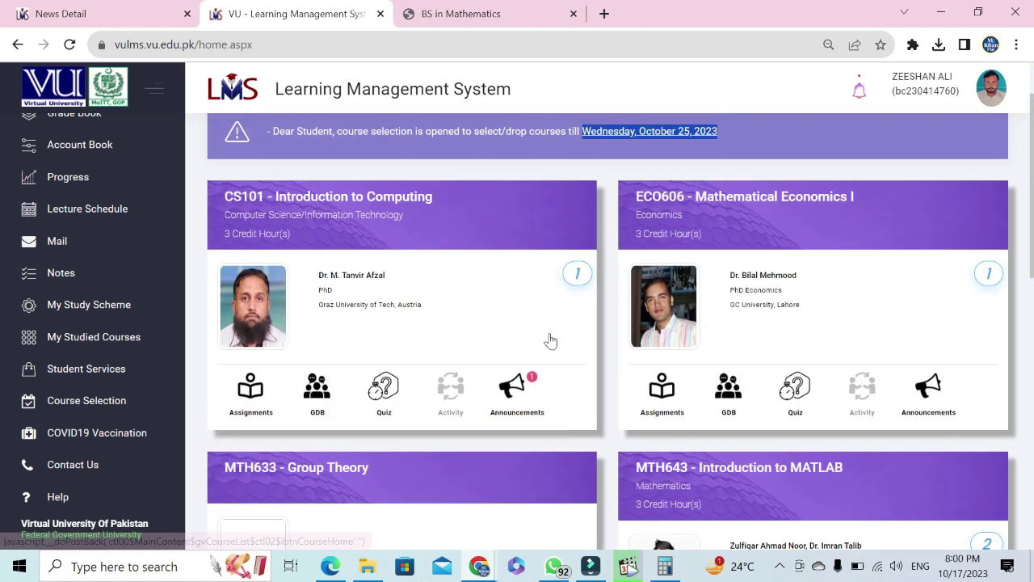
# Step: Look over the first Fall 2023 course cards again, and switch to Microsoft Edge to show the vu ideas YouTube channel page
pyautogui.scroll(1, 572, 339)
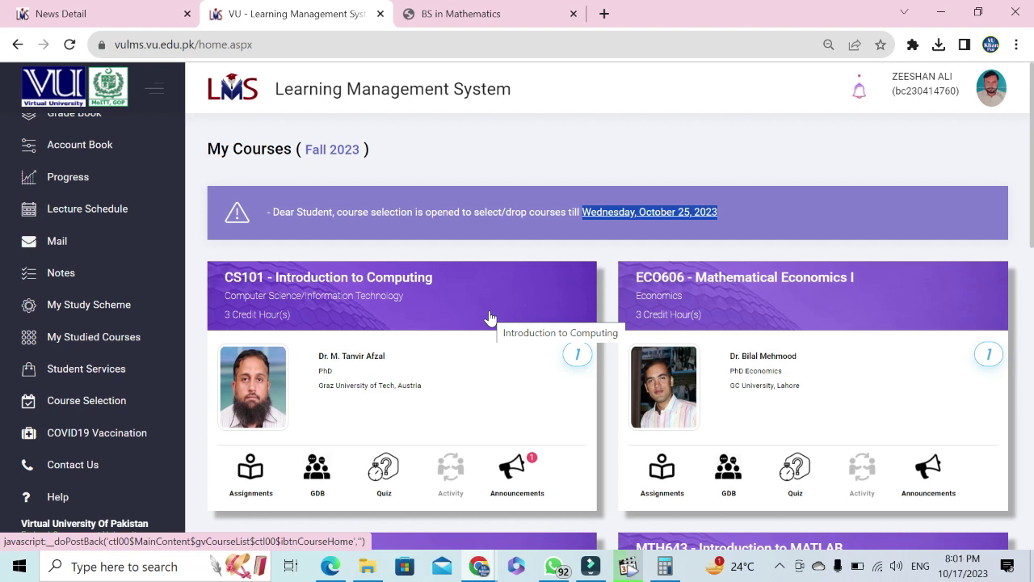
pyautogui.scroll(-2, 497, 282)
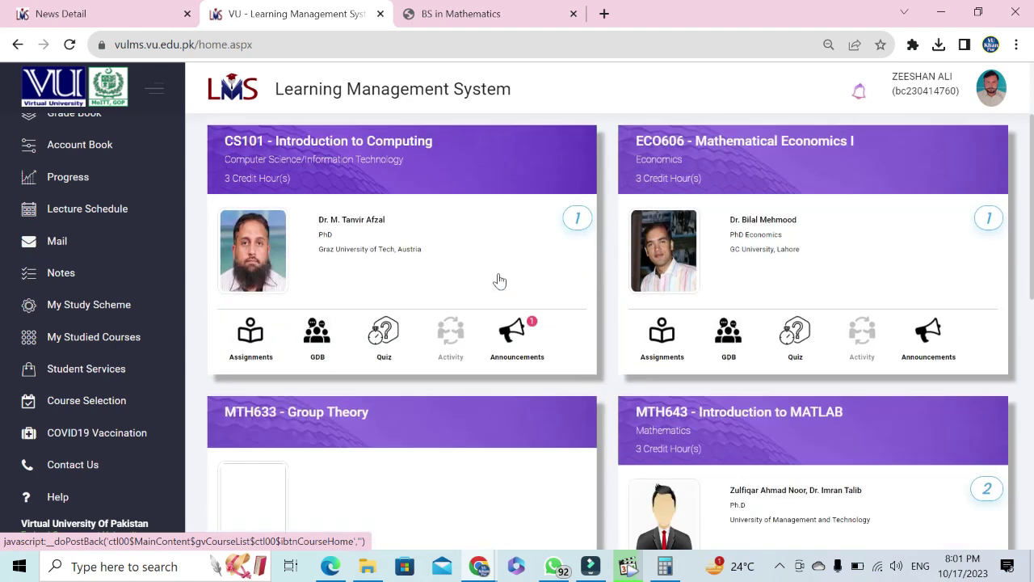
pyautogui.scroll(2, 499, 278)
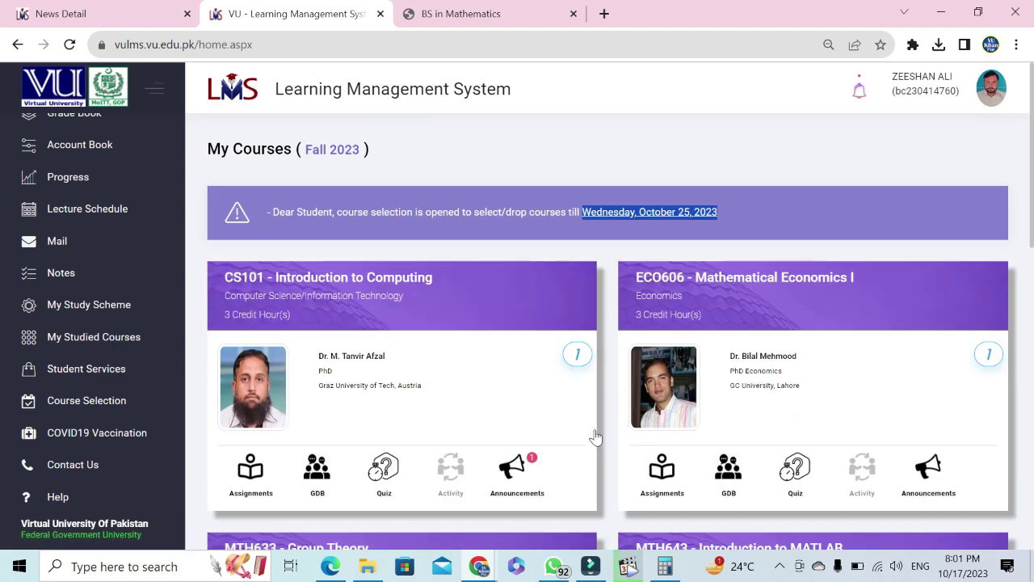
pyautogui.moveTo(330, 570)
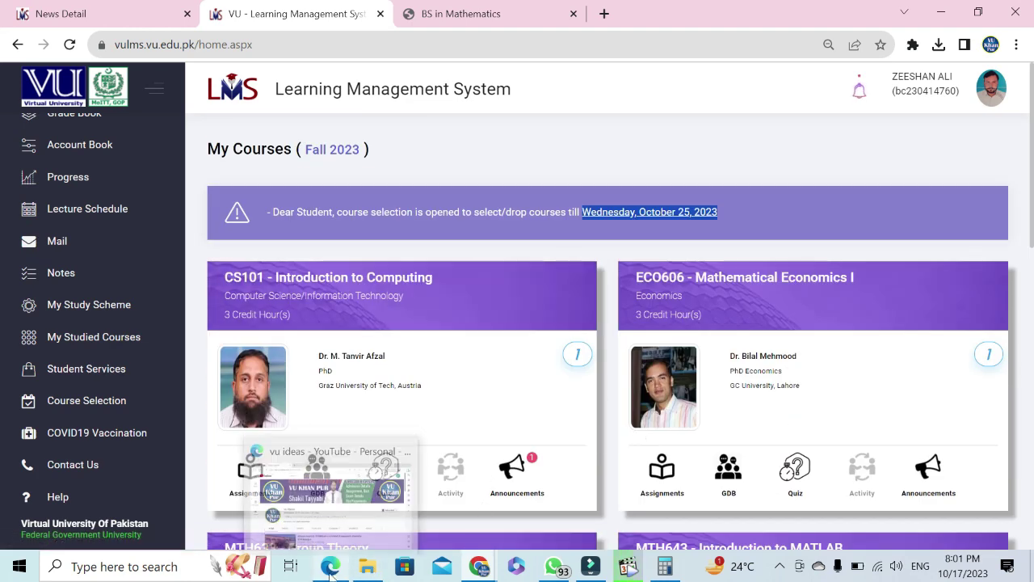
pyautogui.click(330, 570)
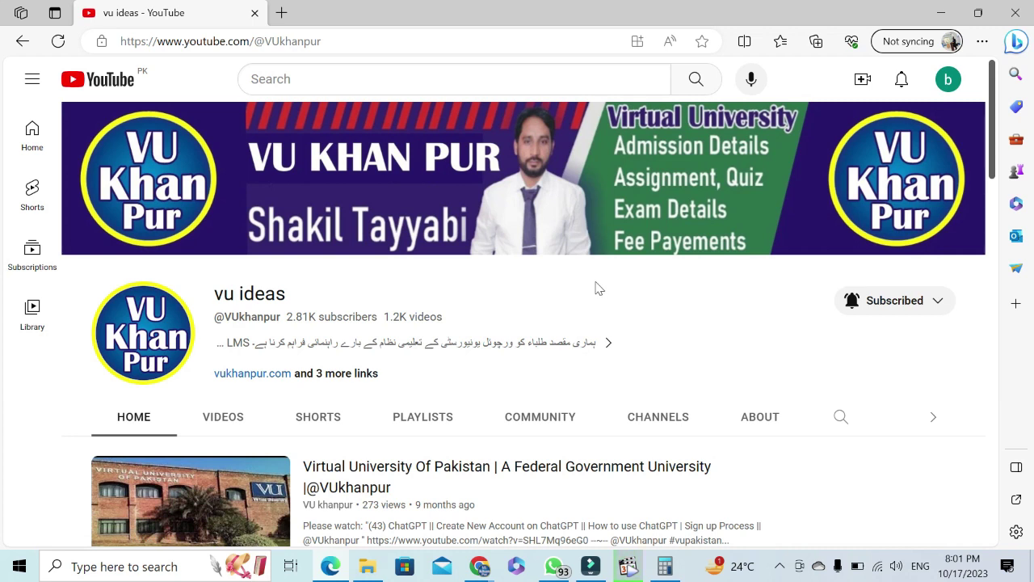
# Step: Return to the VULMS home page in Google Chrome and clear the text highlight on the course selection deadline
pyautogui.click(555, 568)
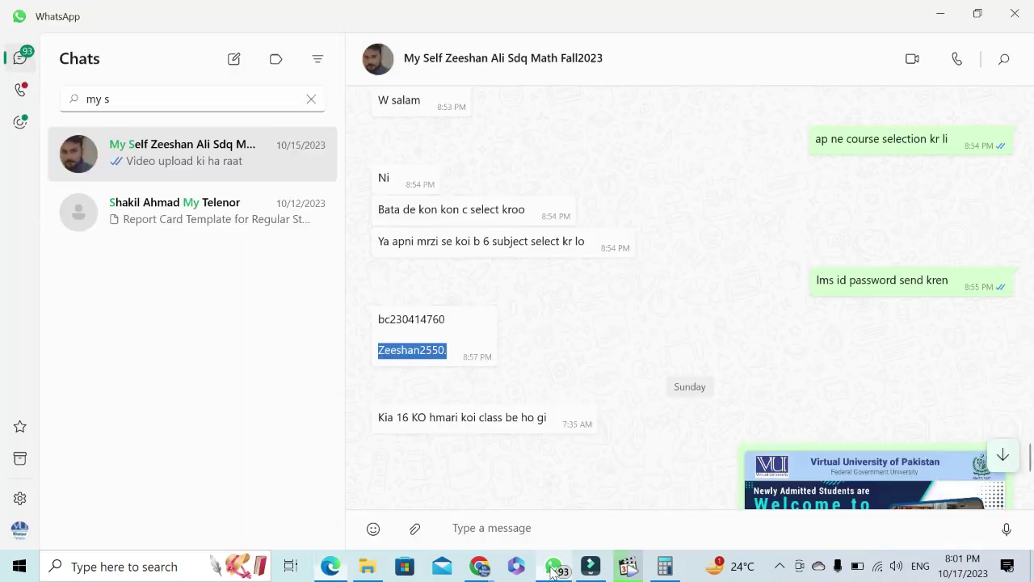
pyautogui.moveTo(484, 567)
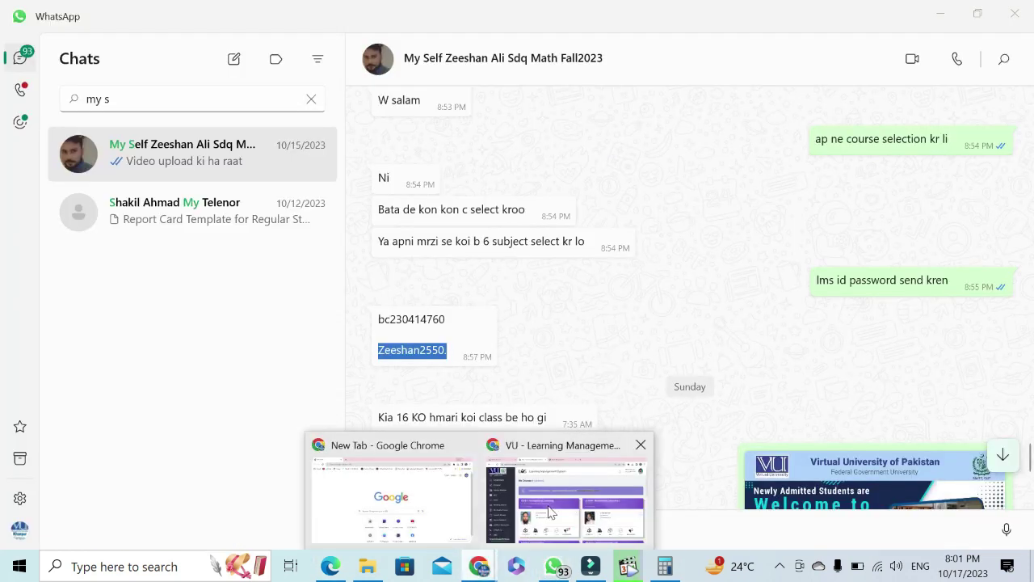
pyautogui.click(531, 533)
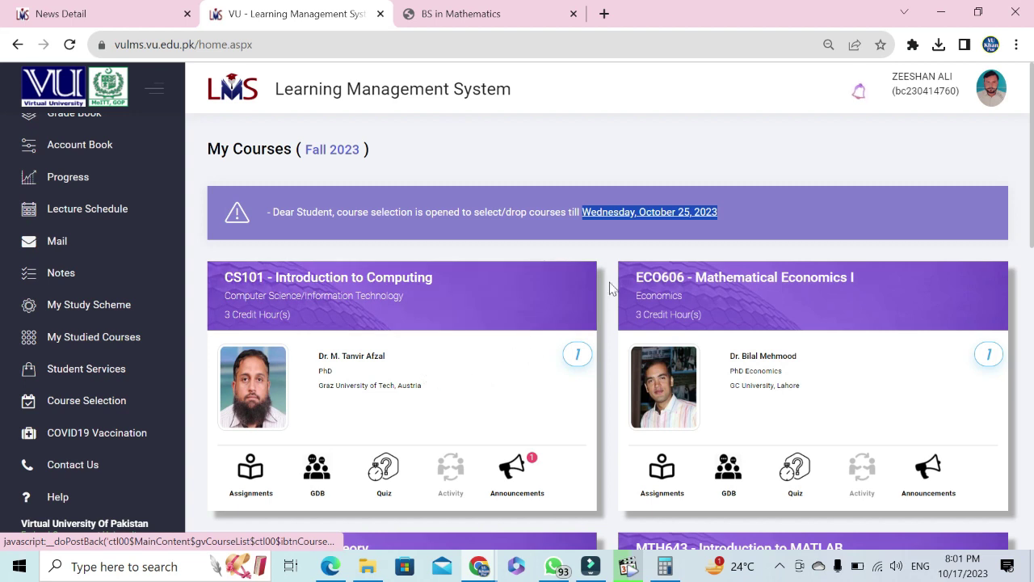
pyautogui.click(770, 118)
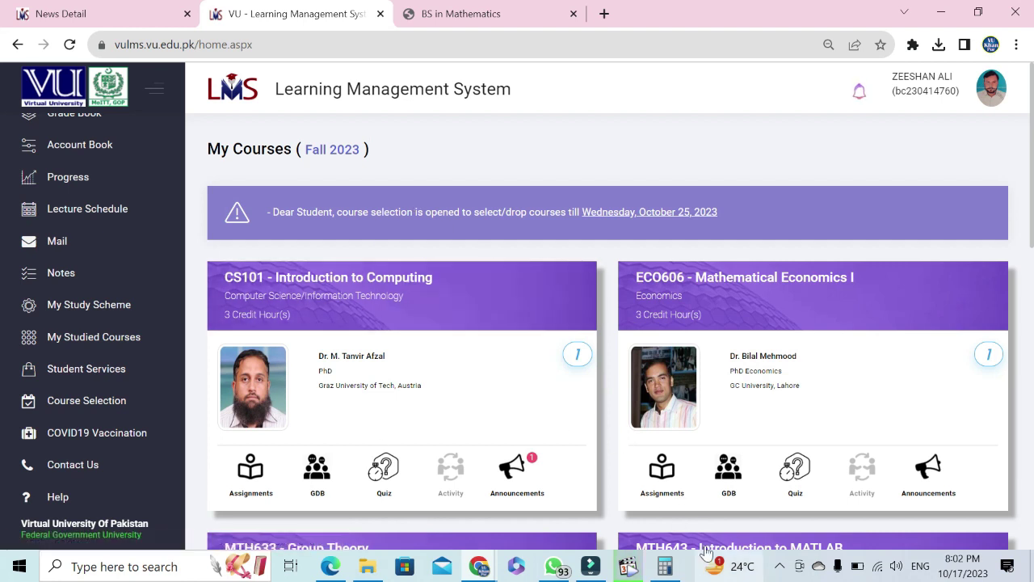
pyautogui.click(780, 566)
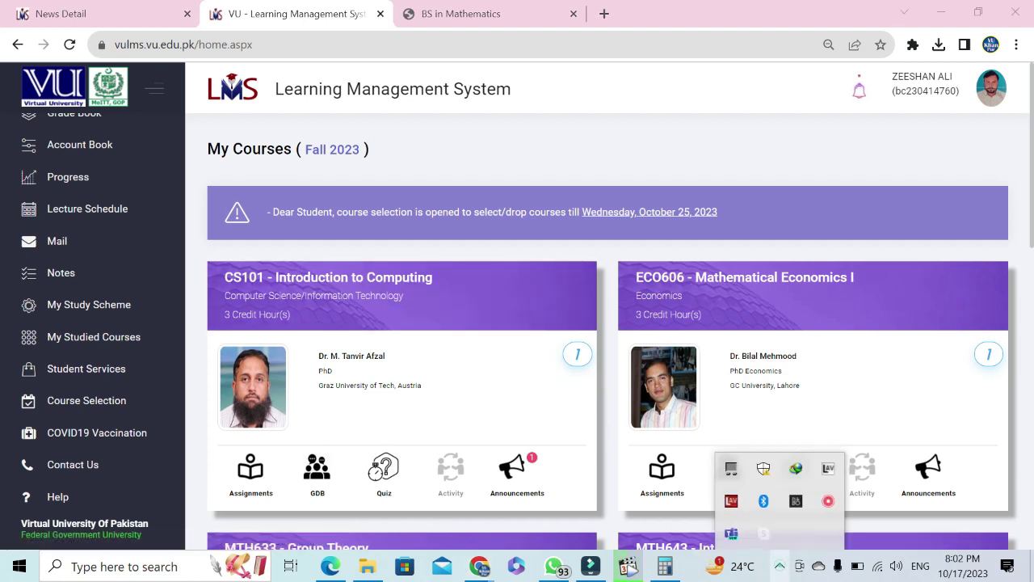
pyautogui.click(826, 504)
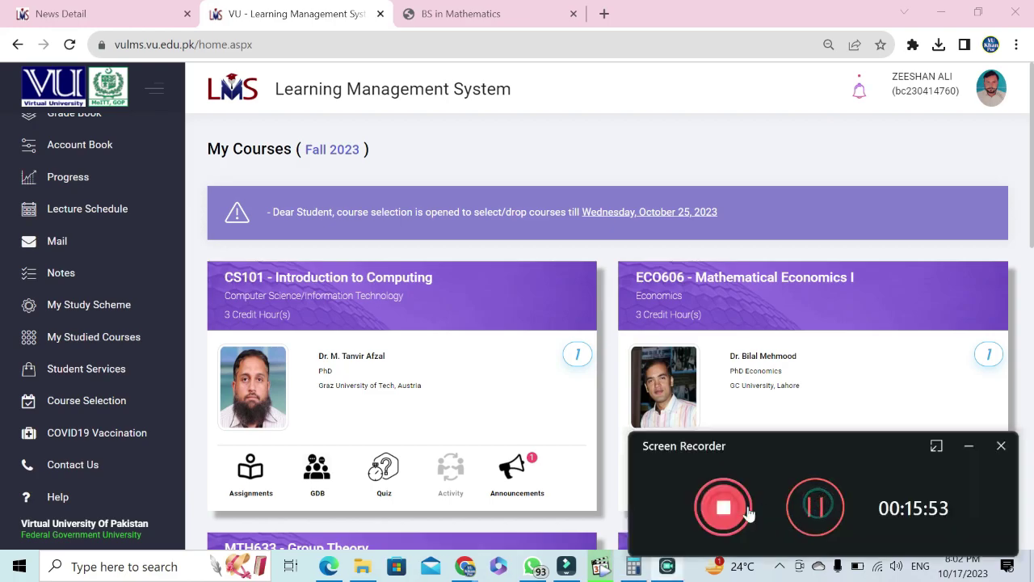